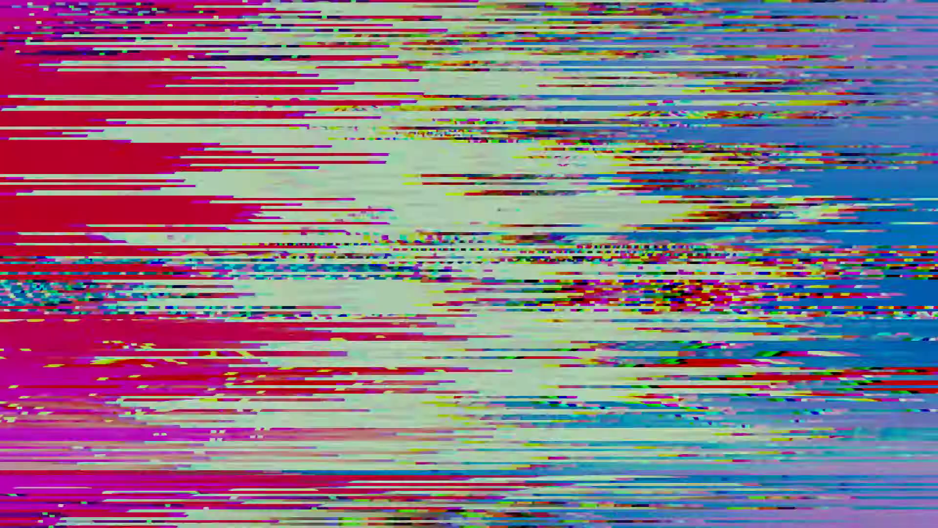
Bring up the file options for the plain shirt image in the Design PNG folder
{"action": "right_click", "coordinate": [110, 139]}
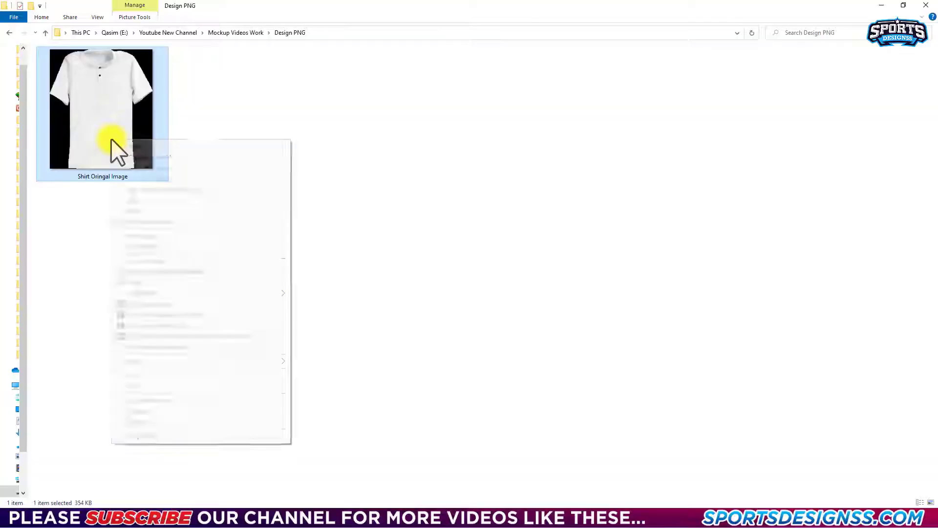
Open the shirt image in Photoshop and add a green 9cc83d solid color fill layer
{"action": "mouse_move", "coordinate": [154, 292]}
{"action": "left_click", "coordinate": [333, 303]}
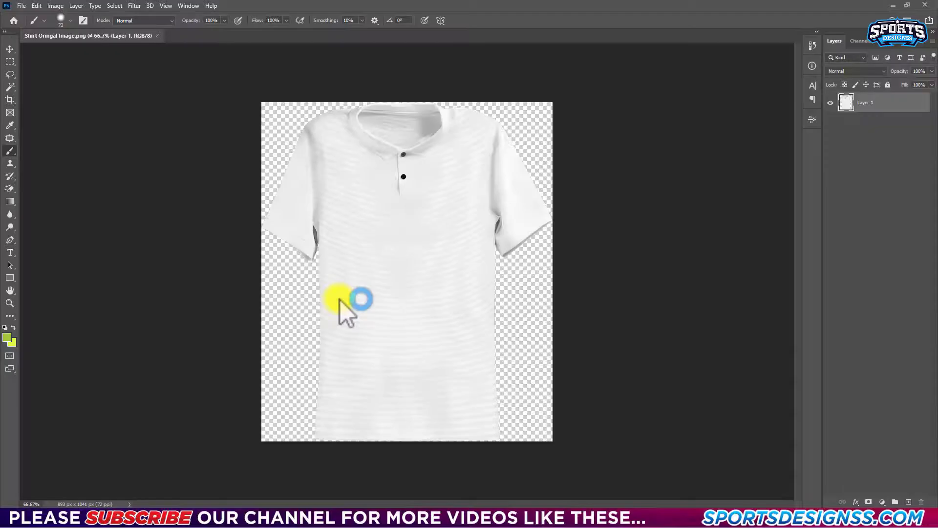
{"action": "left_click", "coordinate": [882, 501]}
{"action": "left_click", "coordinate": [895, 327]}
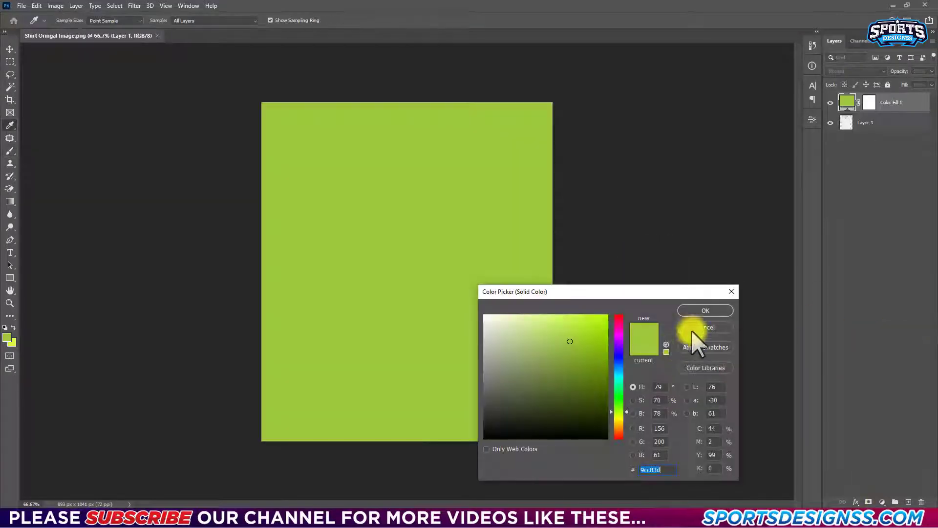
{"action": "left_click", "coordinate": [694, 315]}
Move the green fill layer below the shirt, rename it BG, and select the shirt layer
{"action": "left_click_drag", "start_coordinate": [894, 109], "coordinate": [879, 168]}
{"action": "double_click", "coordinate": [891, 122]}
{"action": "type", "text": "BG"}
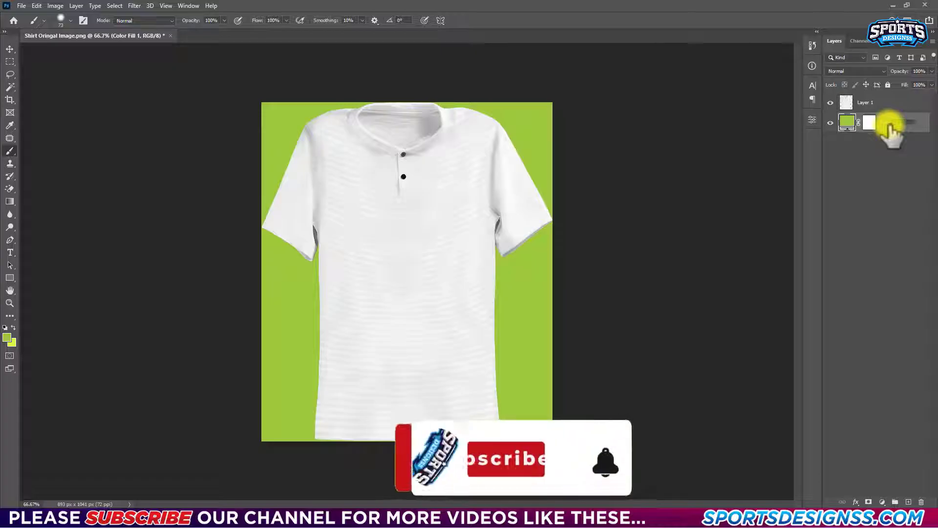
{"action": "key", "text": "Return"}
{"action": "left_click", "coordinate": [865, 103]}
{"action": "type", "text": "Orignal Image"}
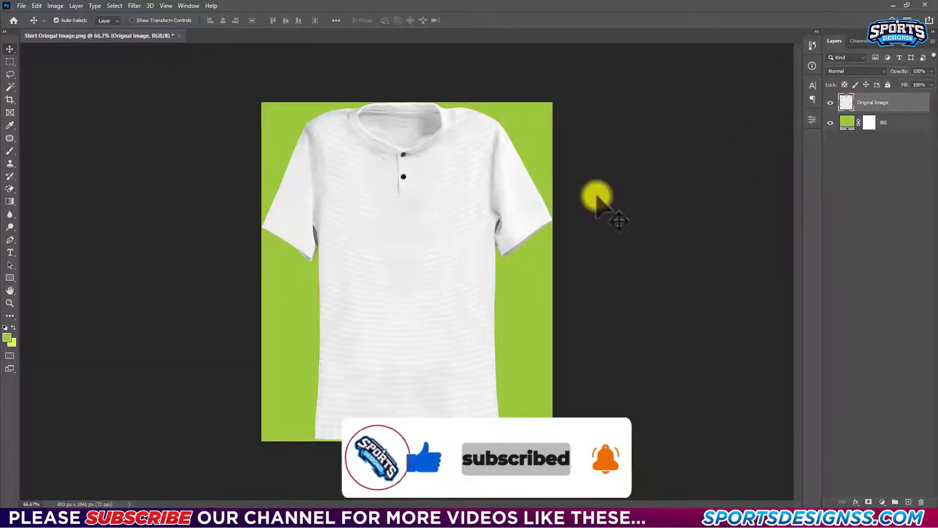
Upscale the image to 8577 × 9999 px at 300 ppi and fit it on screen
{"action": "key", "text": "ctrl+alt+i"}
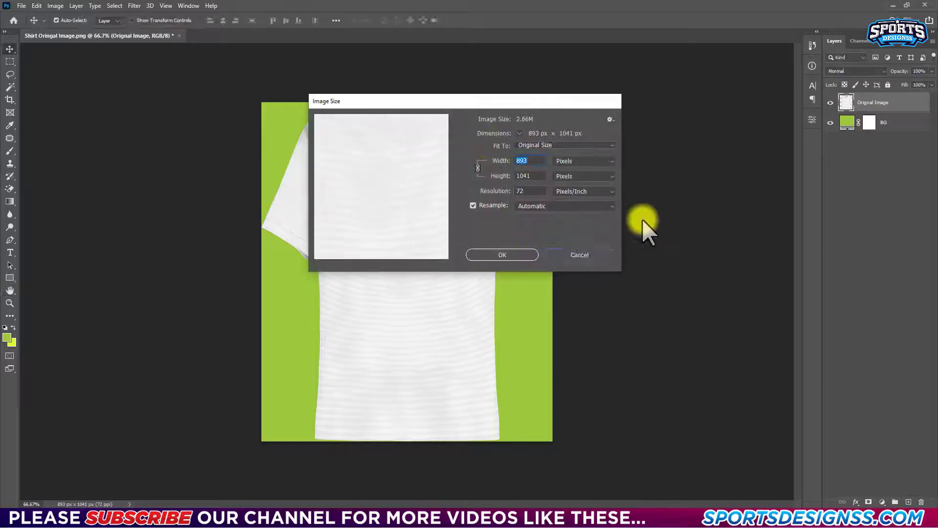
{"action": "key", "text": "Escape"}
{"action": "key", "text": "v"}
{"action": "scroll", "coordinate": [502, 193], "scroll_direction": "up", "scroll_amount": 5}
{"action": "left_click_drag", "start_coordinate": [383, 119], "coordinate": [418, 263]}
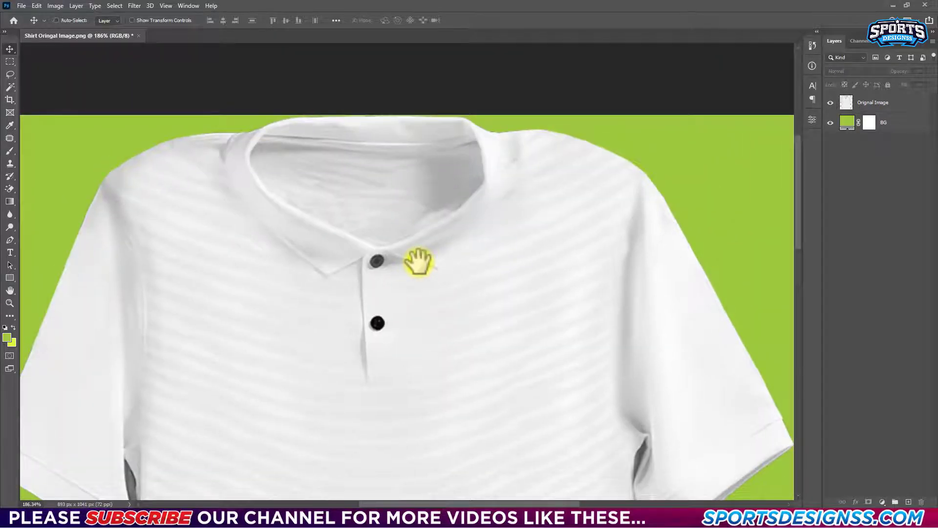
{"action": "key", "text": "ctrl+alt+i"}
{"action": "type", "text": "300"}
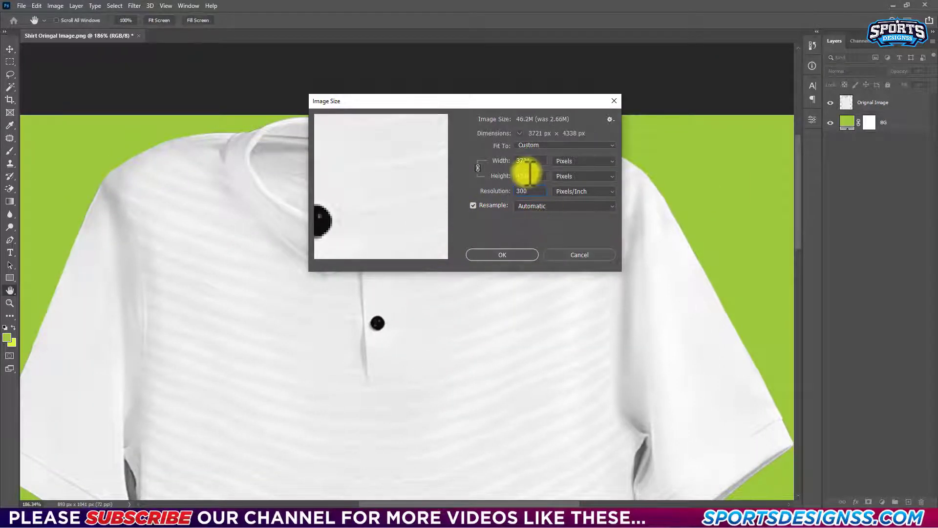
{"action": "left_click", "coordinate": [528, 175]}
{"action": "type", "text": "9999"}
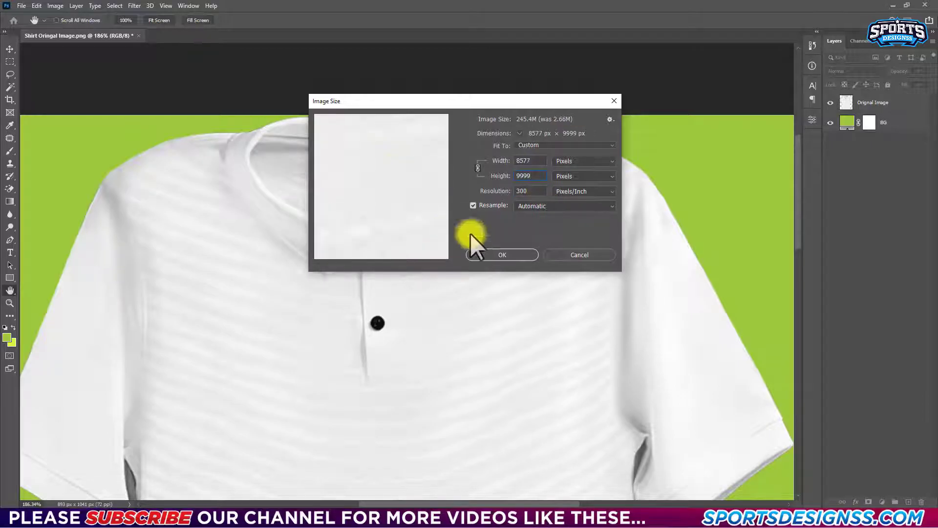
{"action": "left_click", "coordinate": [486, 255]}
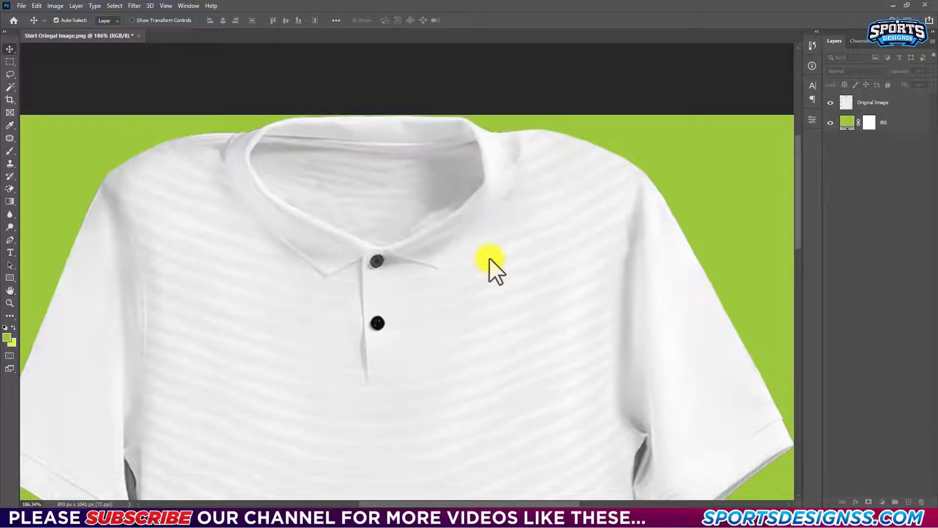
{"action": "key", "text": "ctrl+0"}
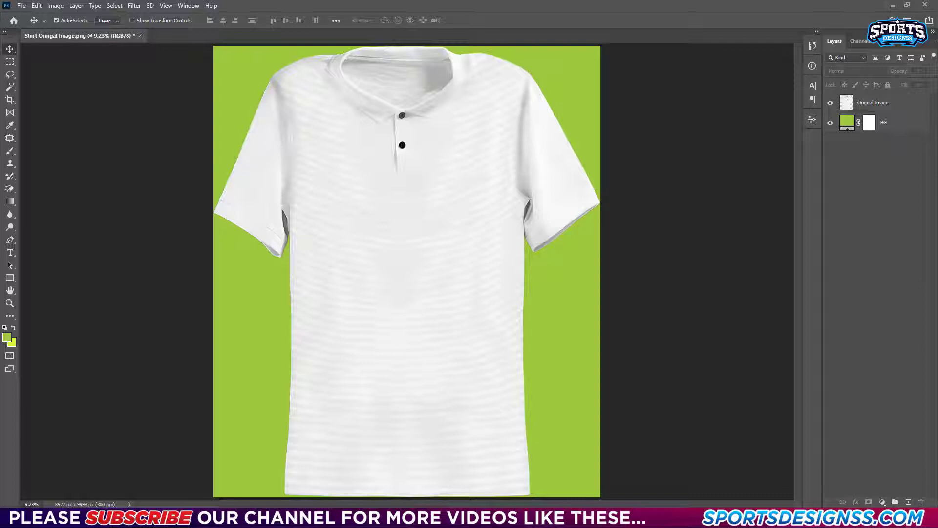
Trace the left sleeve seam with a pen path on the Orignal Image layer
{"action": "left_click", "coordinate": [900, 104]}
{"action": "scroll", "coordinate": [356, 109], "scroll_direction": "up", "scroll_amount": 3}
{"action": "left_click_drag", "start_coordinate": [356, 109], "coordinate": [301, 239]}
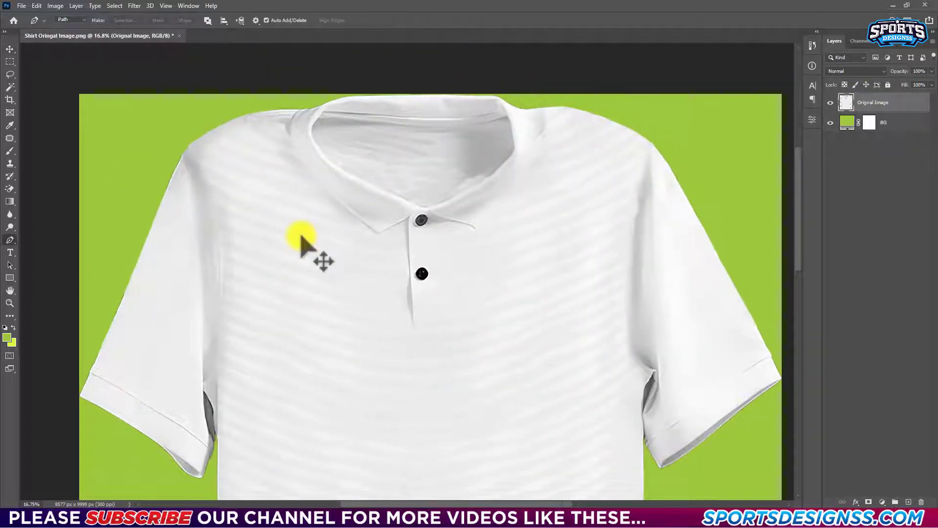
{"action": "scroll", "coordinate": [196, 146], "scroll_direction": "up", "scroll_amount": 3}
{"action": "left_click", "coordinate": [155, 152]}
{"action": "left_click_drag", "start_coordinate": [214, 165], "coordinate": [230, 185]}
{"action": "scroll", "coordinate": [308, 374], "scroll_direction": "down", "scroll_amount": 2}
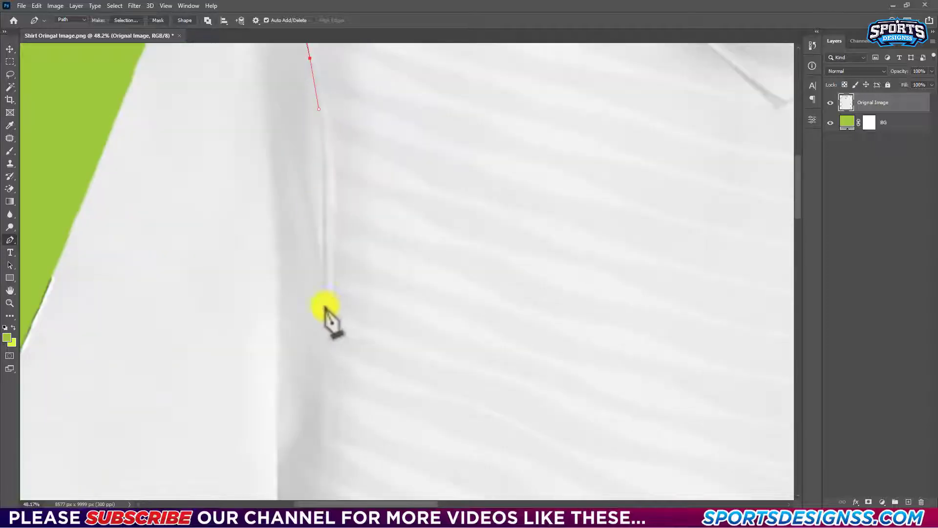
{"action": "left_click", "coordinate": [318, 336]}
{"action": "left_click_drag", "start_coordinate": [310, 318], "coordinate": [310, 130]}
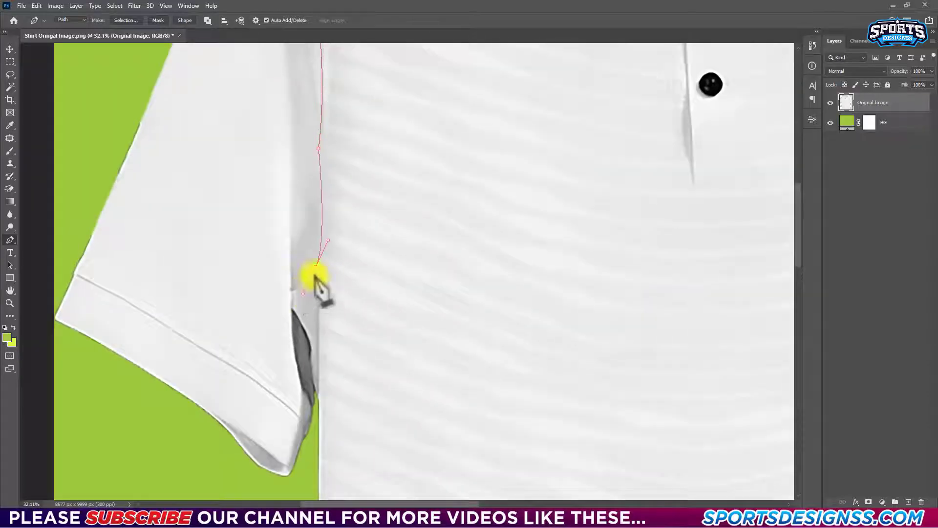
{"action": "left_click", "coordinate": [317, 400]}
{"action": "scroll", "coordinate": [294, 420], "scroll_direction": "down", "scroll_amount": 2}
{"action": "scroll", "coordinate": [218, 156], "scroll_direction": "down", "scroll_amount": 2}
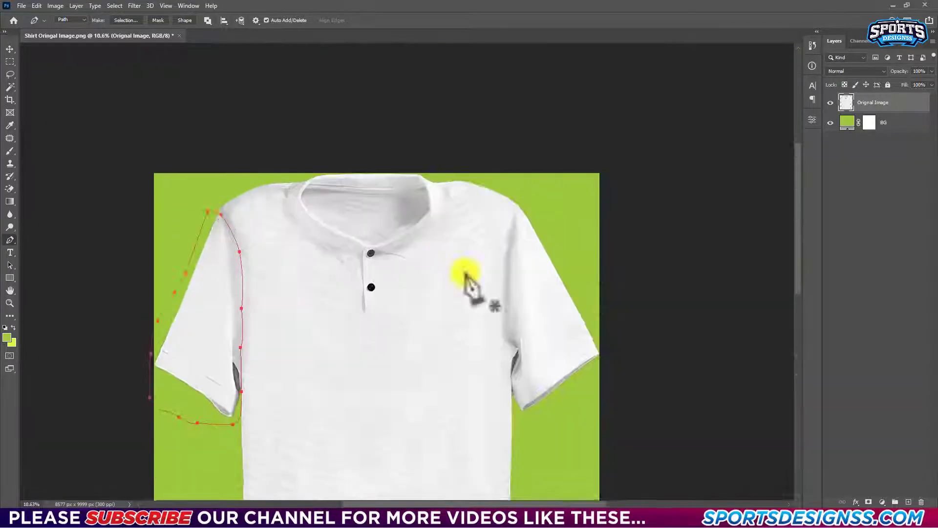
Fill the left sleeve path with a black Solid Color layer and group it as Parts
{"action": "left_click", "coordinate": [882, 502]}
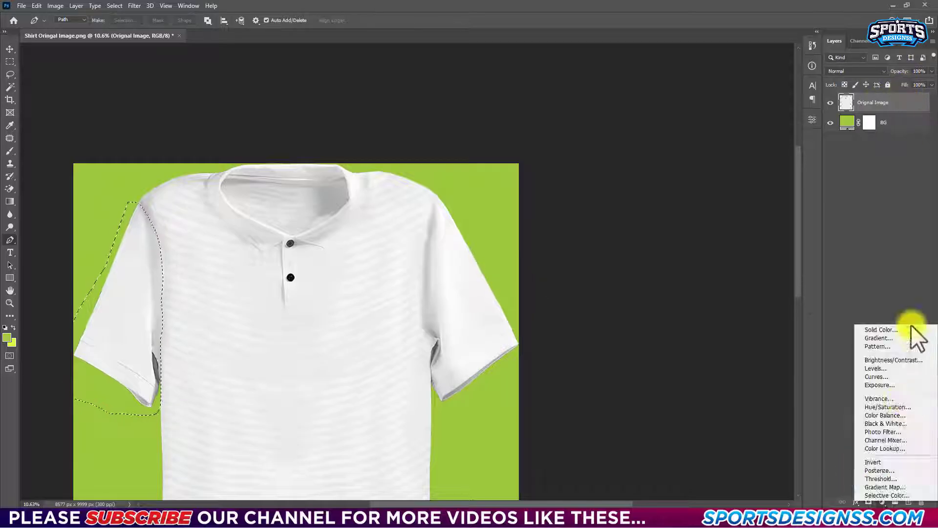
{"action": "left_click", "coordinate": [911, 325]}
{"action": "left_click", "coordinate": [708, 310]}
{"action": "key", "text": "ctrl+g"}
{"action": "double_click", "coordinate": [866, 98]}
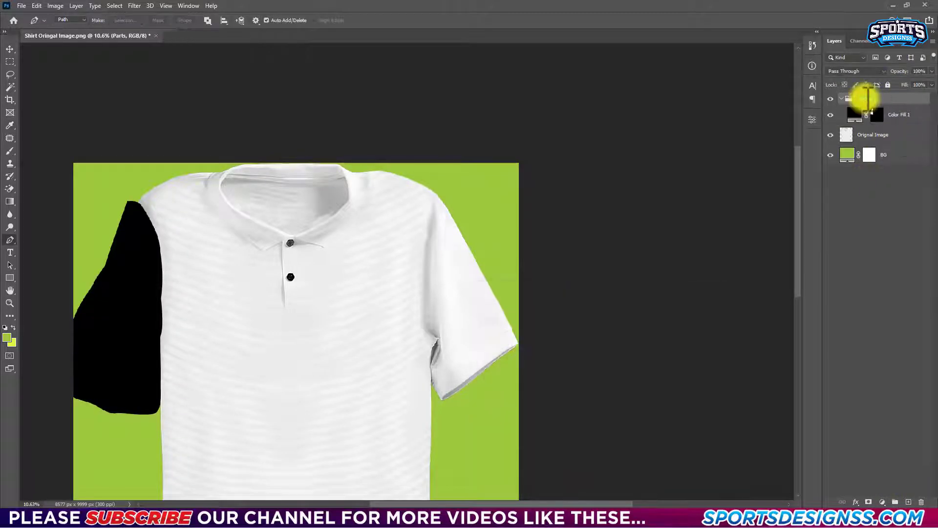
{"action": "type", "text": "Parts"}
{"action": "key", "text": "Return"}
Trace the right sleeve and add a second black fill layer for it
{"action": "left_click", "coordinate": [831, 115]}
{"action": "left_click", "coordinate": [875, 134]}
{"action": "scroll", "coordinate": [454, 235], "scroll_direction": "up", "scroll_amount": 2}
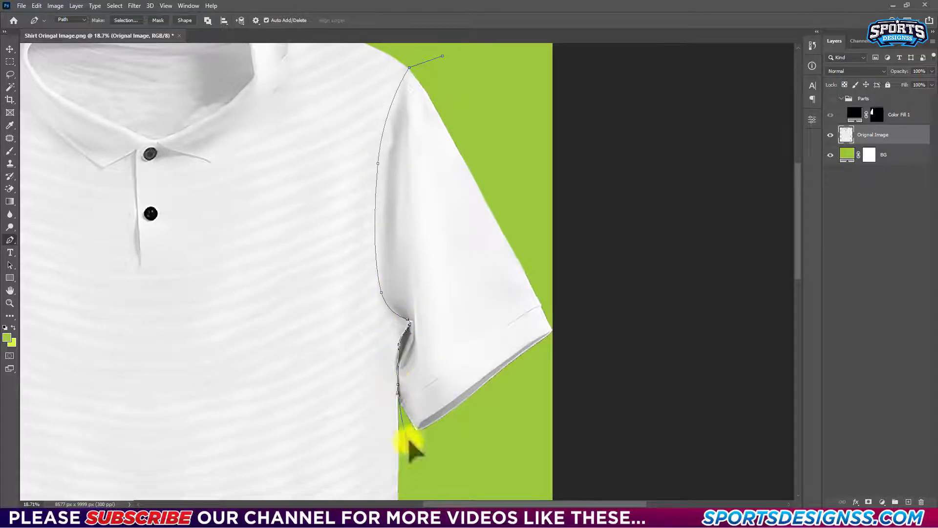
{"action": "left_click", "coordinate": [691, 272]}
{"action": "left_click", "coordinate": [649, 157]}
{"action": "left_click", "coordinate": [409, 67]}
{"action": "left_click", "coordinate": [894, 114]}
{"action": "left_click", "coordinate": [882, 502]}
{"action": "left_click", "coordinate": [880, 327]}
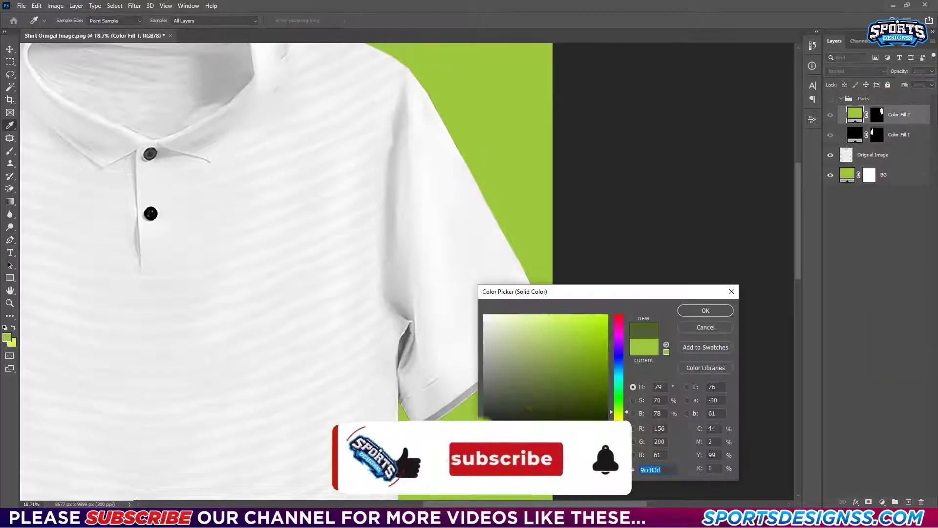
{"action": "key", "text": "Return"}
{"action": "left_click", "coordinate": [860, 98]}
{"action": "key", "text": "ctrl+0"}
Mask the Parts group to the shirt and trace the upper collar into a selection
{"action": "key", "text": "v"}
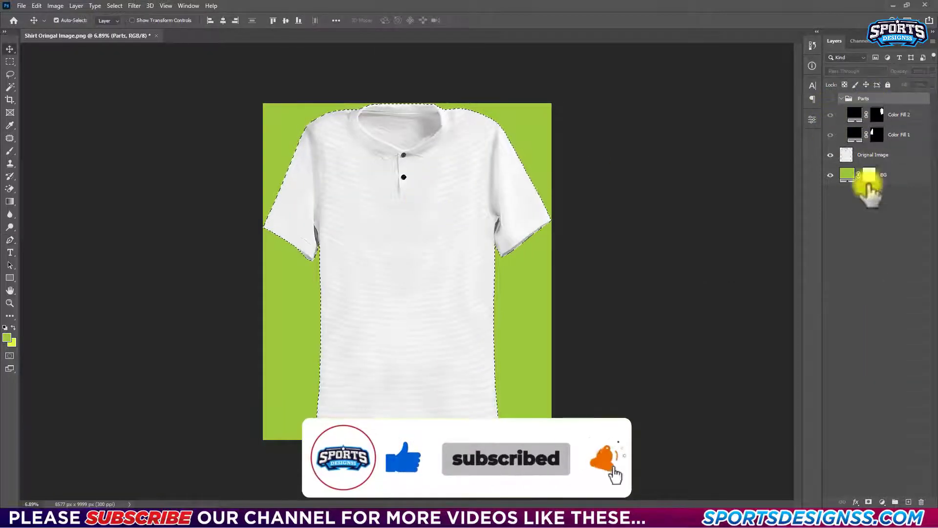
{"action": "left_click", "coordinate": [869, 502]}
{"action": "scroll", "coordinate": [367, 226], "scroll_direction": "up", "scroll_amount": 3}
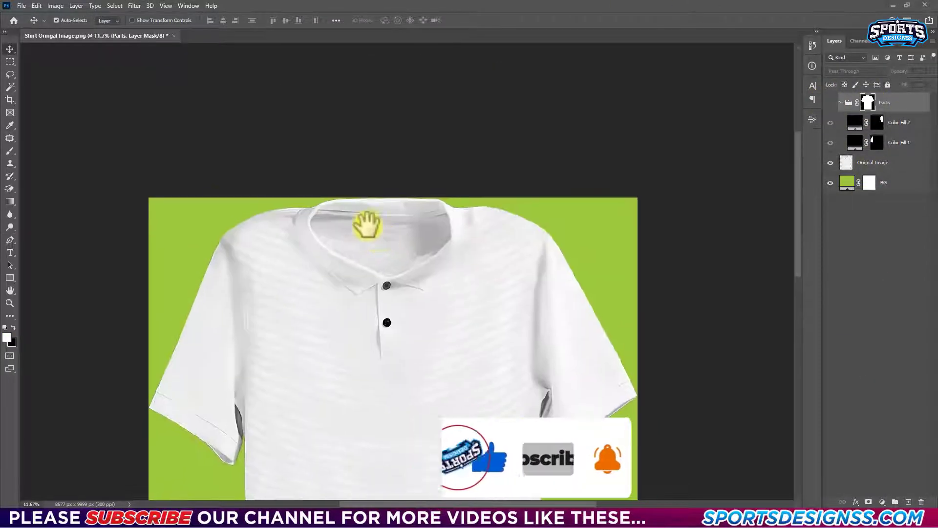
{"action": "scroll", "coordinate": [330, 271], "scroll_direction": "up", "scroll_amount": 2}
{"action": "key", "text": "p"}
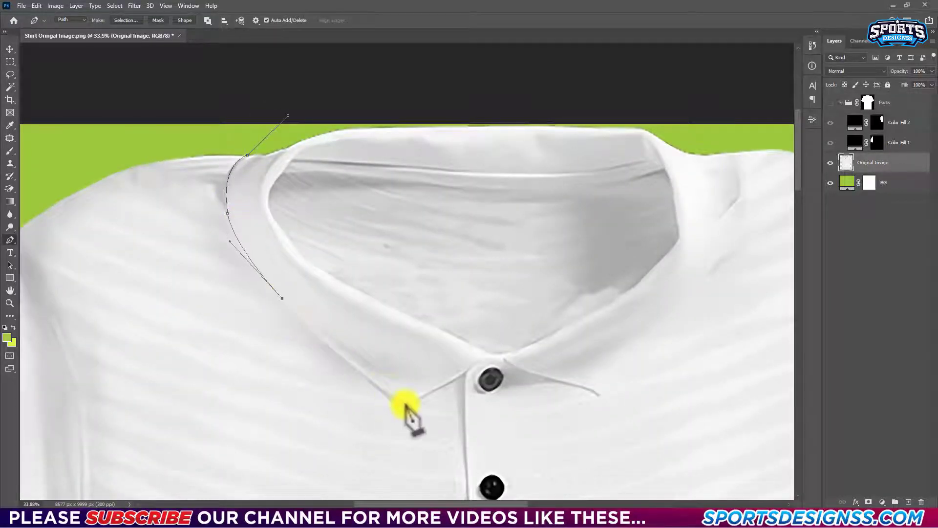
{"action": "left_click_drag", "start_coordinate": [472, 374], "coordinate": [455, 200]}
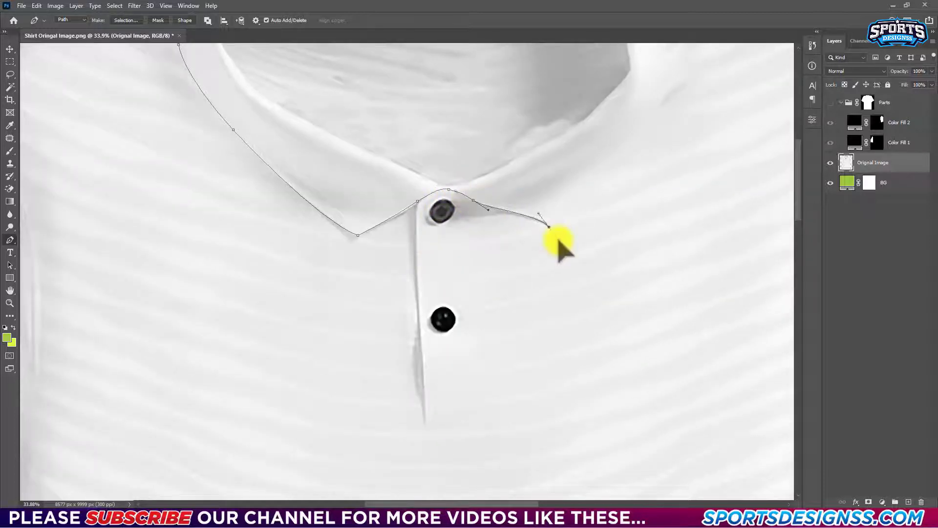
{"action": "scroll", "coordinate": [445, 303], "scroll_direction": "down", "scroll_amount": 2}
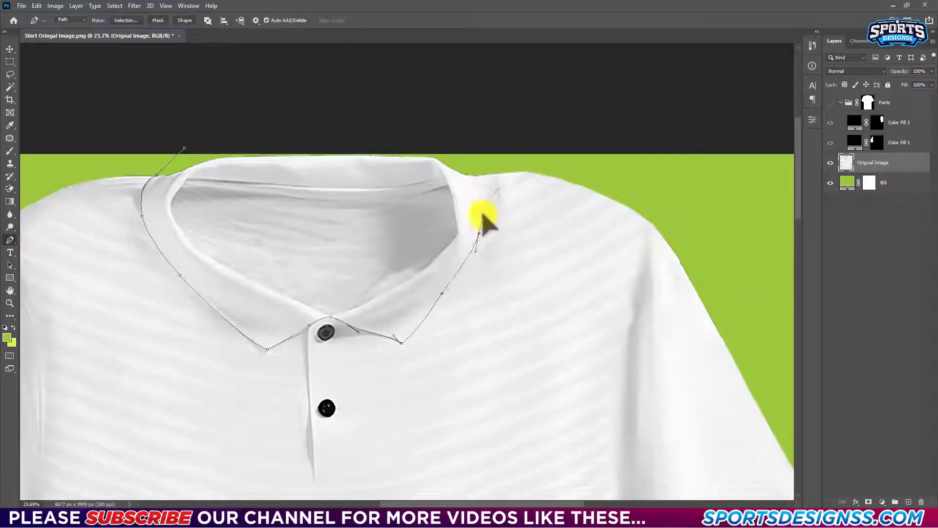
{"action": "key", "text": "ctrl+Return"}
Add a solid color fill, Color Fill 3, over the collar selection
{"action": "left_click", "coordinate": [898, 142]}
{"action": "left_click", "coordinate": [882, 501]}
{"action": "left_click", "coordinate": [863, 322]}
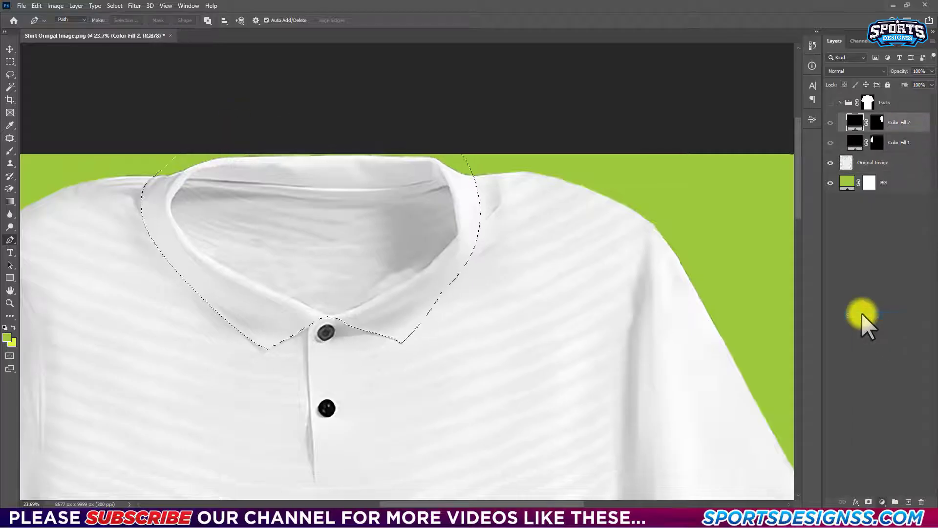
{"action": "left_click", "coordinate": [706, 311]}
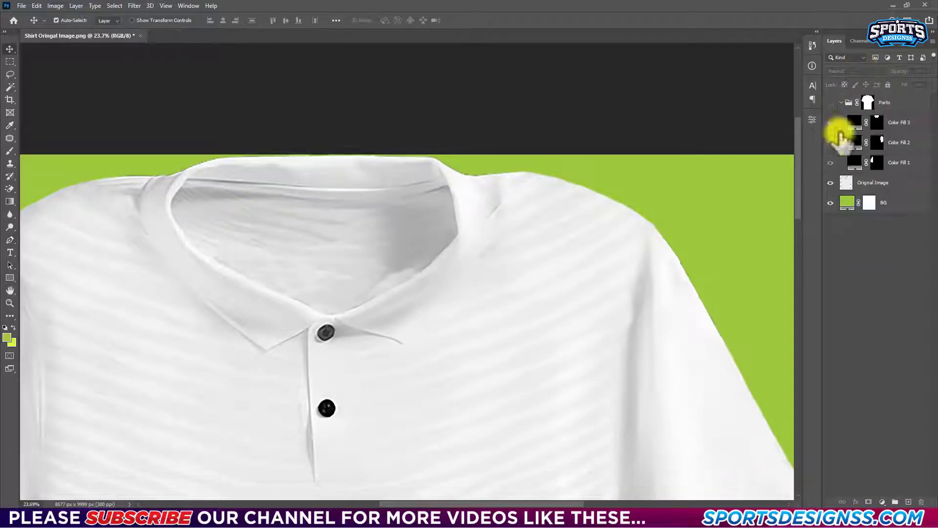
{"action": "key", "text": "v"}
{"action": "left_click", "coordinate": [904, 125]}
Trace the inner neck opening and fill it with light grey #bcbcbc as Color Fill 4
{"action": "key", "text": "p"}
{"action": "left_click", "coordinate": [230, 219]}
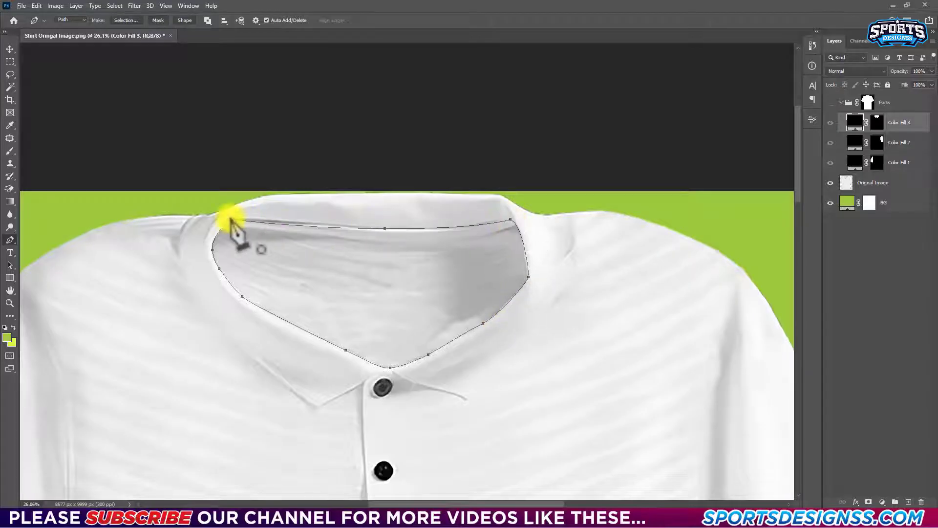
{"action": "left_click", "coordinate": [882, 502]}
{"action": "left_click", "coordinate": [874, 332]}
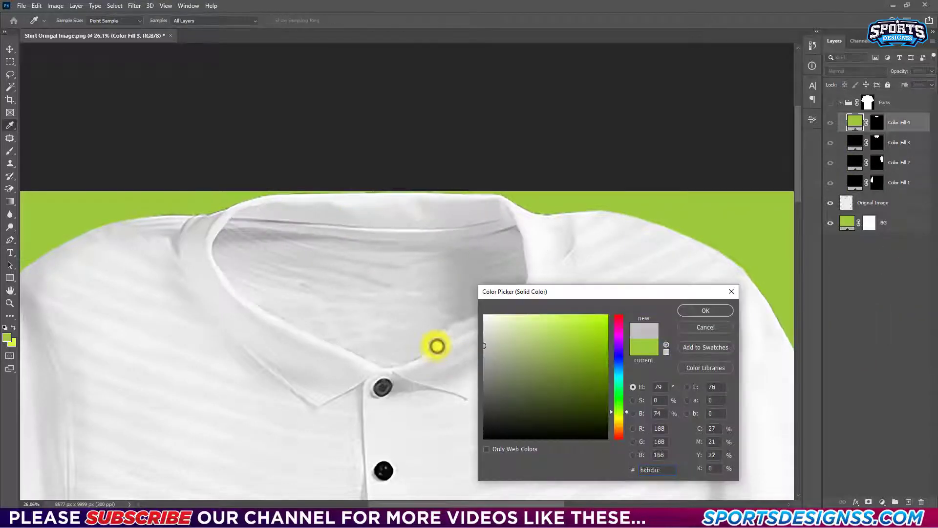
{"action": "key", "text": "Return"}
{"action": "left_click", "coordinate": [841, 102]}
{"action": "key", "text": "ctrl+0"}
Trace a pen path around the shirt body between the sleeves and turn it into a selection
{"action": "left_click", "coordinate": [841, 102]}
{"action": "left_click", "coordinate": [872, 202]}
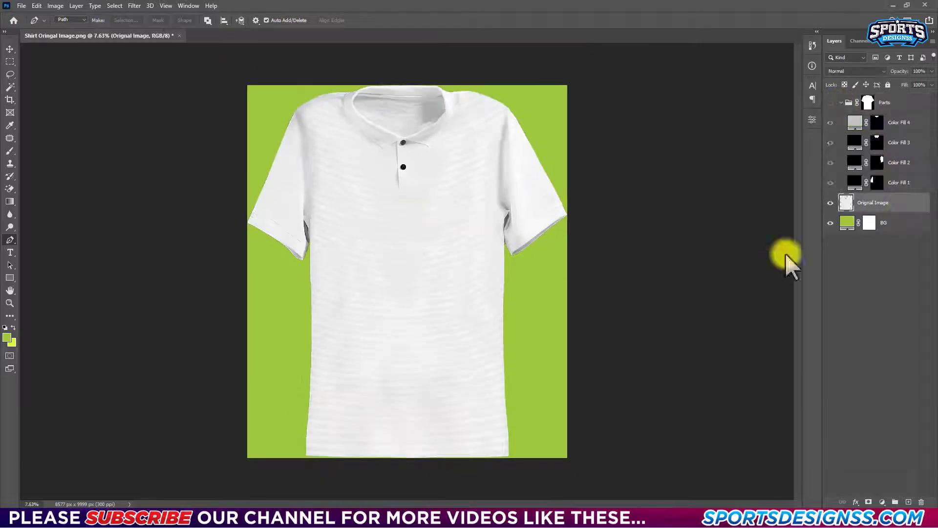
{"action": "key", "text": "p"}
{"action": "left_click", "coordinate": [516, 282]}
{"action": "left_click", "coordinate": [530, 470]}
{"action": "left_click", "coordinate": [302, 473]}
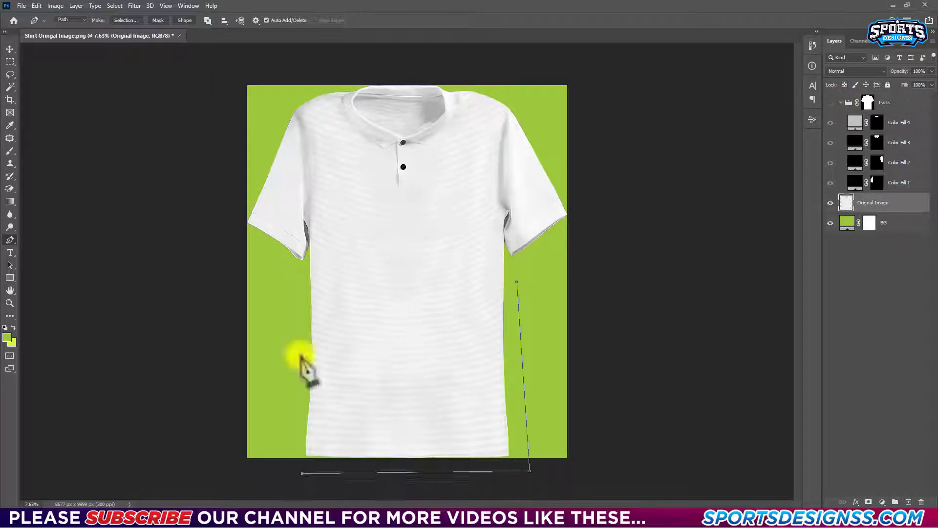
{"action": "left_click", "coordinate": [300, 68]}
{"action": "left_click", "coordinate": [504, 77]}
{"action": "left_click", "coordinate": [517, 285]}
{"action": "key", "text": "a"}
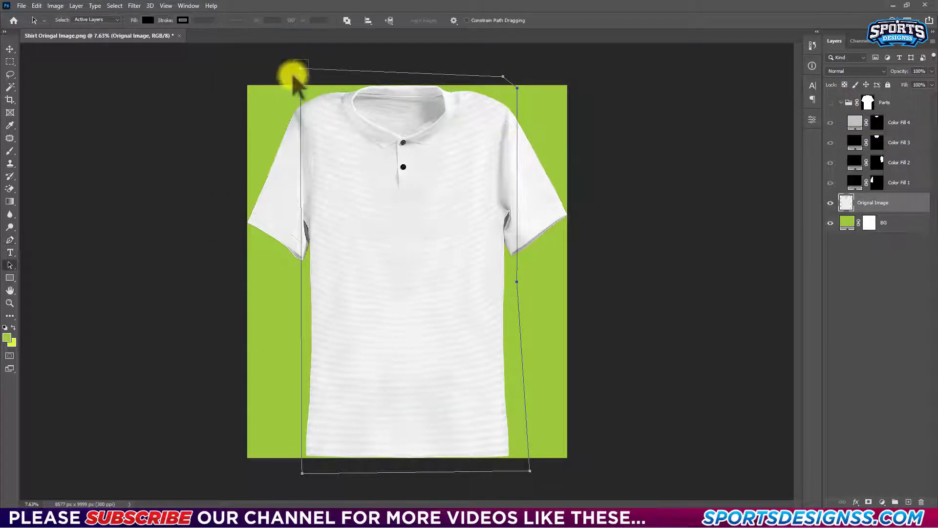
{"action": "left_click", "coordinate": [283, 63]}
Fill the body selection with red Color Fill 5 and target its mask for brushing
{"action": "left_click", "coordinate": [882, 502]}
{"action": "left_click", "coordinate": [880, 329]}
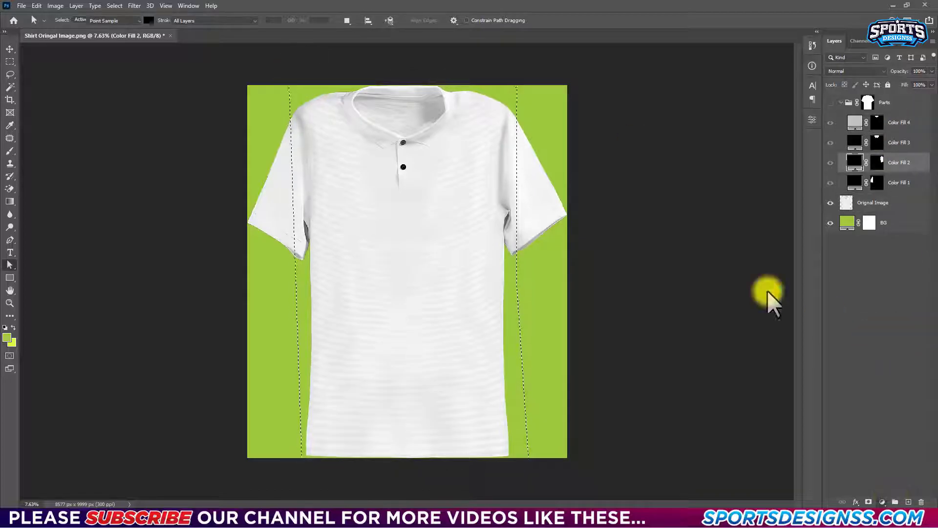
{"action": "left_click", "coordinate": [691, 272]}
{"action": "left_click", "coordinate": [830, 103]}
{"action": "left_click", "coordinate": [877, 182], "text": "ctrl"}
{"action": "key", "text": "b"}
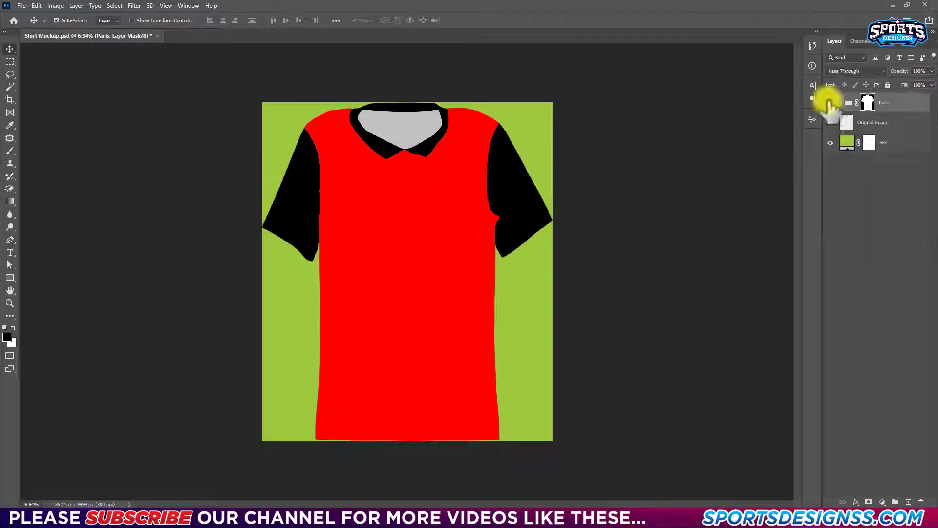
Draw a black rectangle over the shirt body, stretch it to the canvas top and centre it
{"action": "left_click", "coordinate": [830, 103]}
{"action": "left_click", "coordinate": [900, 123]}
{"action": "key", "text": "u"}
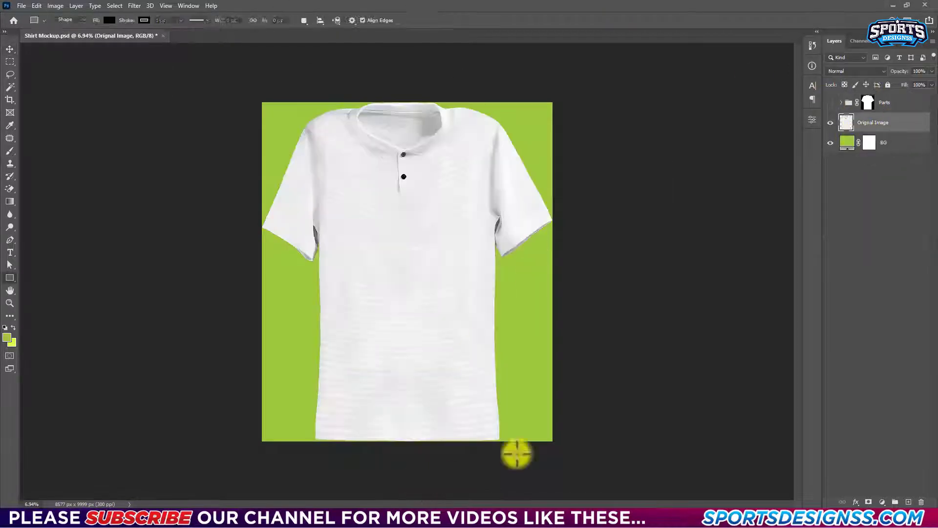
{"action": "left_click_drag", "start_coordinate": [503, 439], "coordinate": [315, 243]}
{"action": "key", "text": "ctrl+t"}
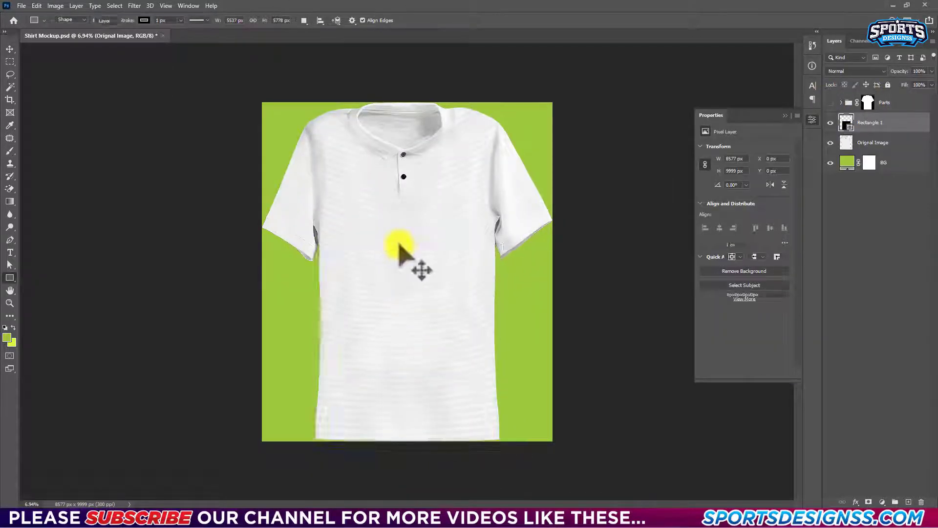
{"action": "left_click_drag", "start_coordinate": [411, 243], "coordinate": [397, 102]}
{"action": "left_click_drag", "start_coordinate": [504, 270], "coordinate": [522, 267]}
{"action": "key", "text": "Return"}
{"action": "left_click", "coordinate": [841, 103]}
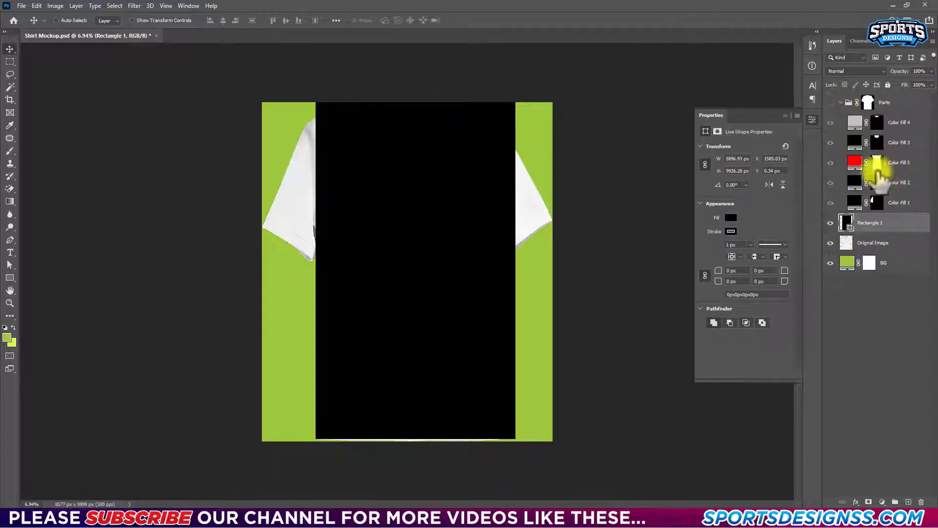
{"action": "left_click", "coordinate": [231, 21]}
Convert the rectangle into a smart object named Shirt Front above the Parts group
{"action": "key", "text": "ctrl+t"}
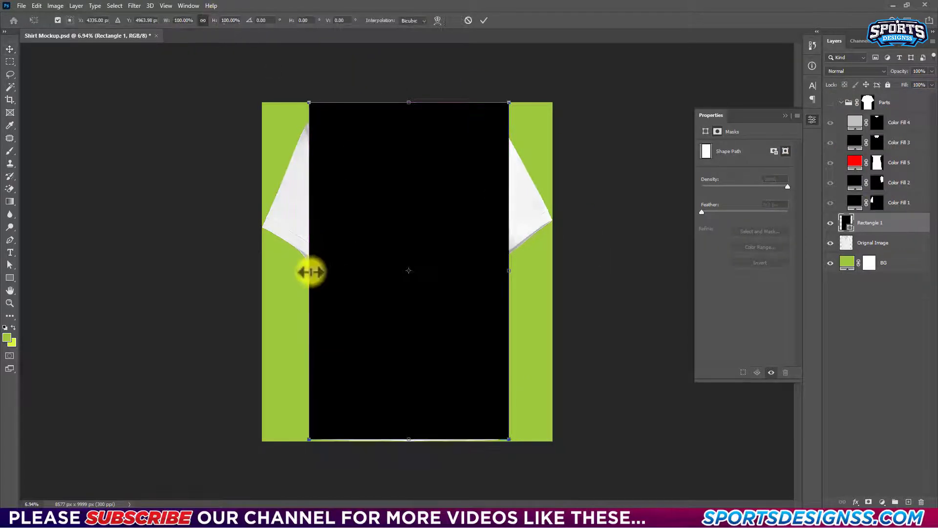
{"action": "right_click", "coordinate": [906, 230]}
{"action": "left_click", "coordinate": [872, 223]}
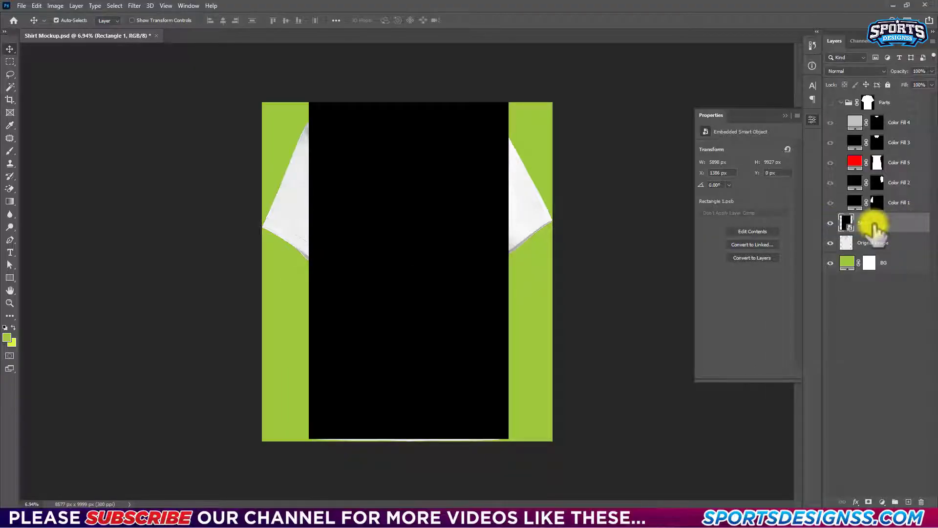
{"action": "key", "text": "Return"}
{"action": "mouse_move", "coordinate": [887, 224]}
{"action": "left_mouse_down"}
{"action": "mouse_move", "coordinate": [886, 93]}
{"action": "mouse_move", "coordinate": [869, 100]}
{"action": "left_mouse_up"}
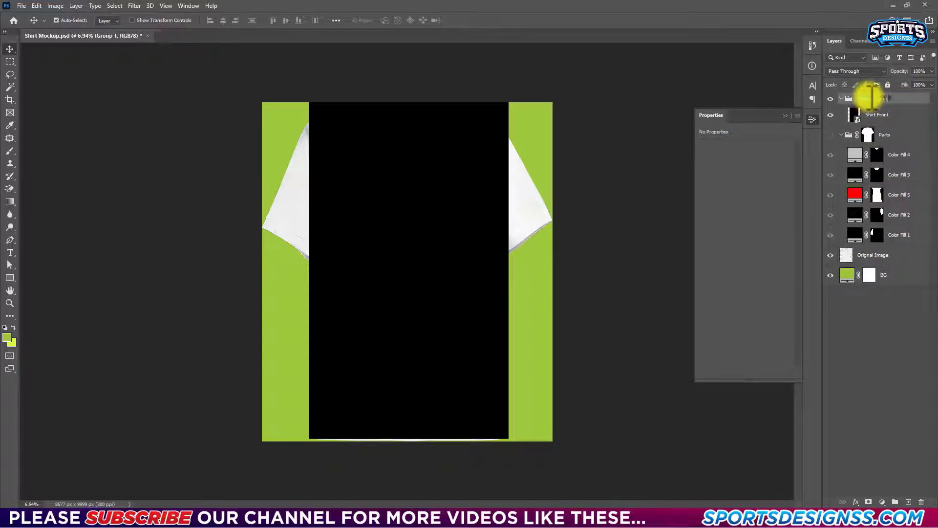
Mask Shirt Front and the Parts group to the shirt shape, painting the white collar back in
{"action": "left_click", "coordinate": [877, 194], "text": "ctrl"}
{"action": "left_click", "coordinate": [869, 502]}
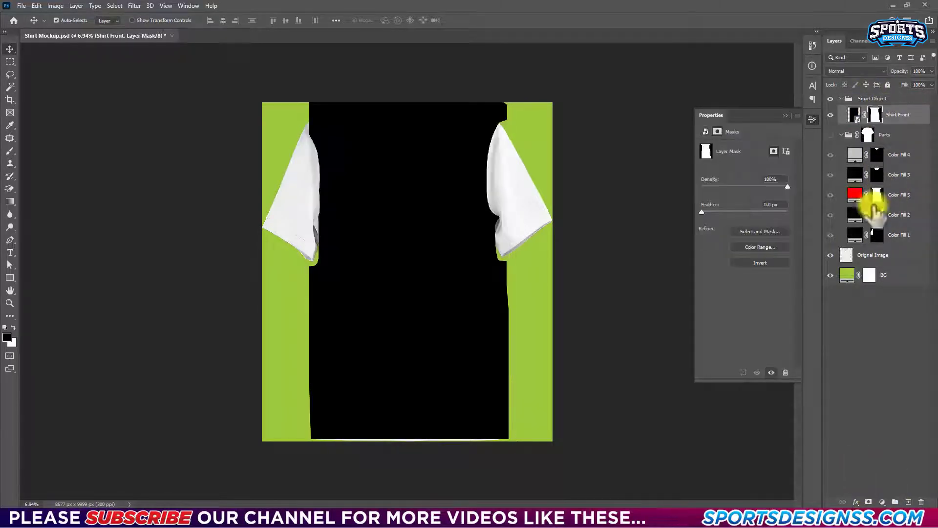
{"action": "left_click_drag", "start_coordinate": [875, 114], "coordinate": [874, 135]}
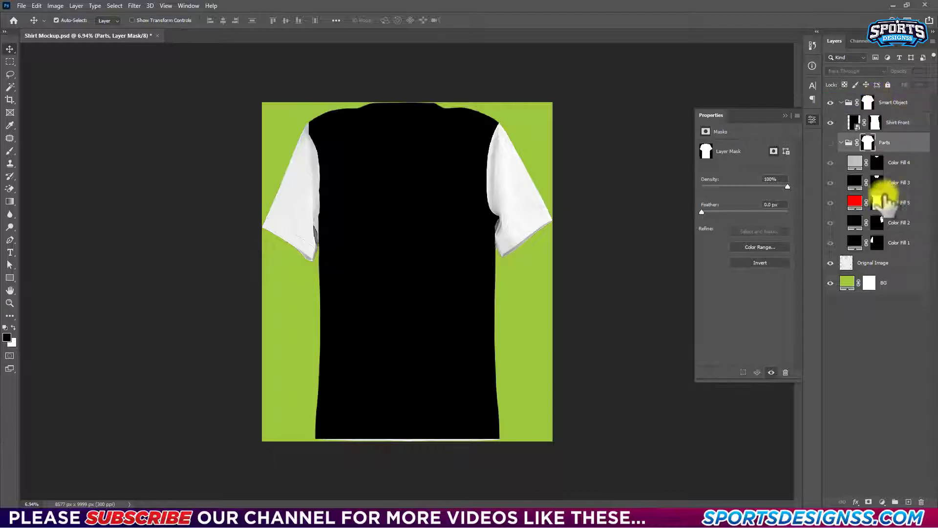
{"action": "left_click", "coordinate": [875, 122]}
{"action": "key", "text": "b"}
{"action": "left_click_drag", "start_coordinate": [357, 151], "coordinate": [335, 126]}
{"action": "key", "text": "ctrl+d"}
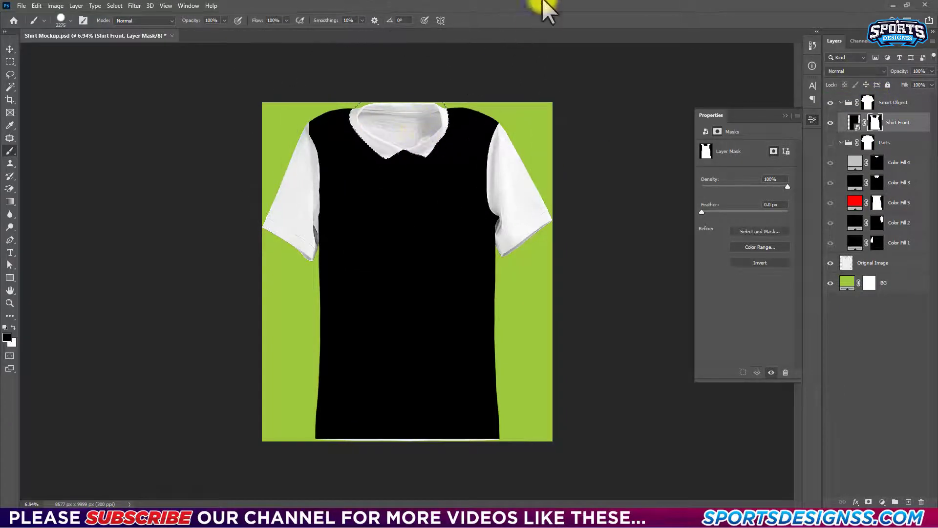
{"action": "key", "text": "v"}
{"action": "key", "text": "ctrl+0"}
{"action": "left_click", "coordinate": [854, 122]}
{"action": "key", "text": "ctrl+t"}
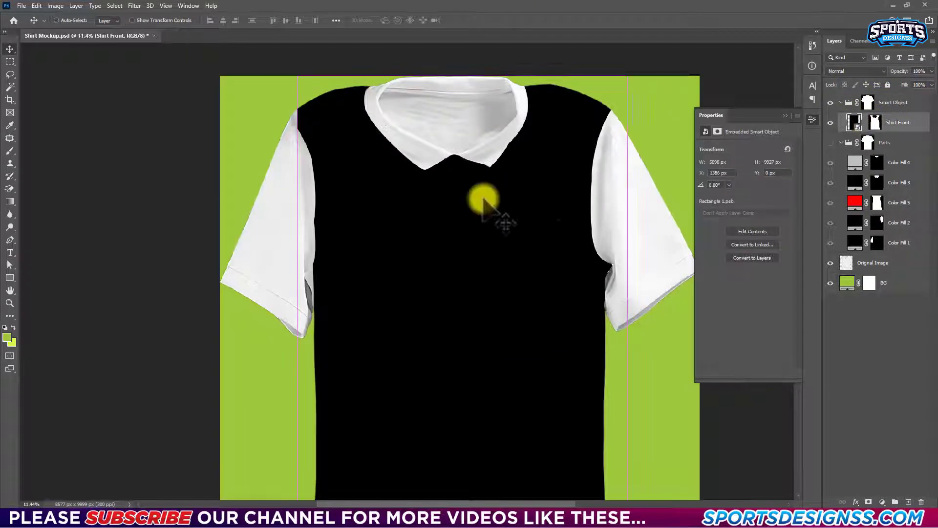
{"action": "right_click", "coordinate": [502, 203]}
Warp Shirt Front's corners and edges onto the shoulders, collar, sides and hem, then commit
{"action": "left_click", "coordinate": [428, 306]}
{"action": "mouse_move", "coordinate": [303, 282]}
{"action": "left_mouse_down"}
{"action": "mouse_move", "coordinate": [295, 79]}
{"action": "mouse_move", "coordinate": [283, 82]}
{"action": "left_mouse_up"}
{"action": "left_click_drag", "start_coordinate": [342, 78], "coordinate": [396, 86]}
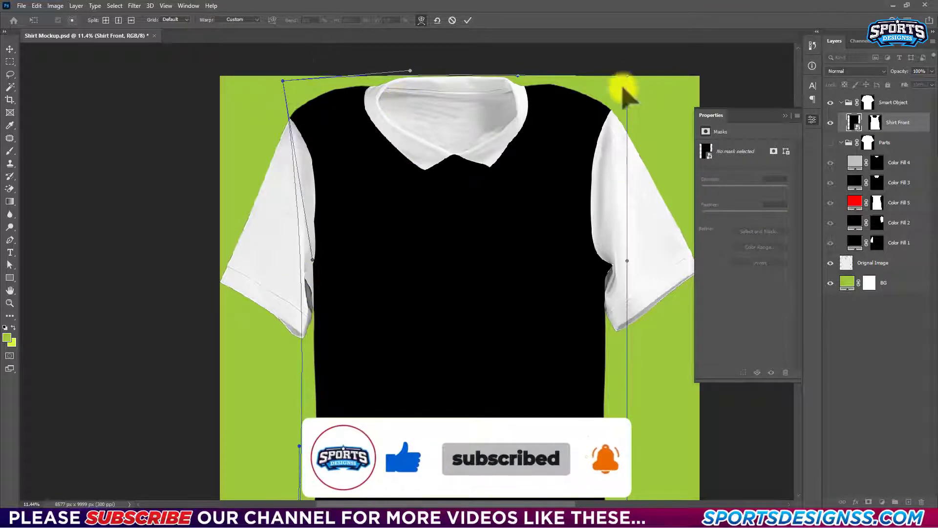
{"action": "mouse_move", "coordinate": [627, 196]}
{"action": "left_mouse_down"}
{"action": "mouse_move", "coordinate": [620, 348]}
{"action": "mouse_move", "coordinate": [607, 346]}
{"action": "left_mouse_up"}
{"action": "left_click_drag", "start_coordinate": [627, 76], "coordinate": [625, 94]}
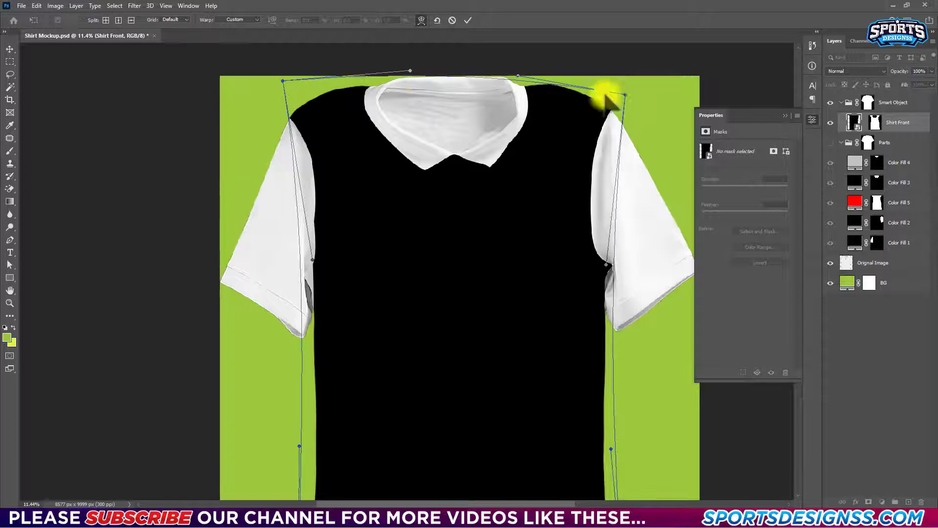
{"action": "left_click_drag", "start_coordinate": [415, 91], "coordinate": [512, 79]}
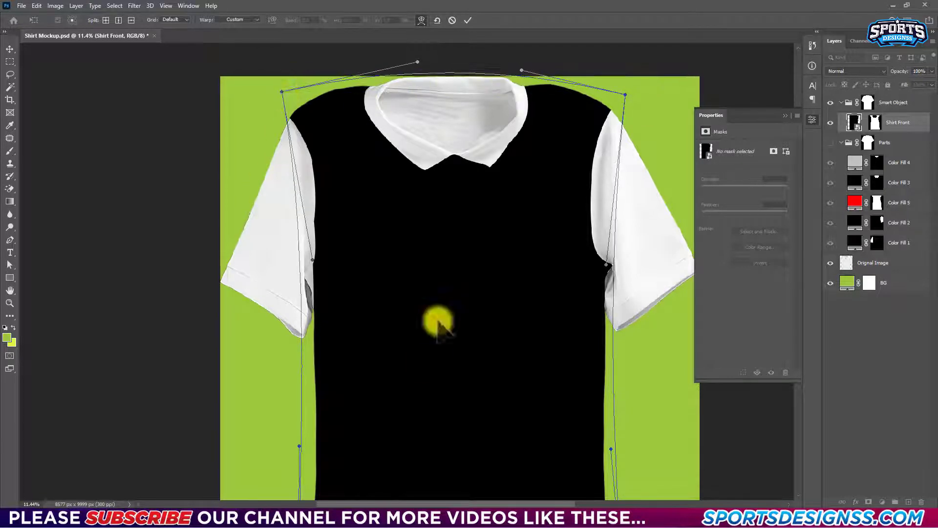
{"action": "scroll", "coordinate": [372, 313], "scroll_direction": "down", "scroll_amount": 5}
{"action": "left_click_drag", "start_coordinate": [410, 433], "coordinate": [408, 440]}
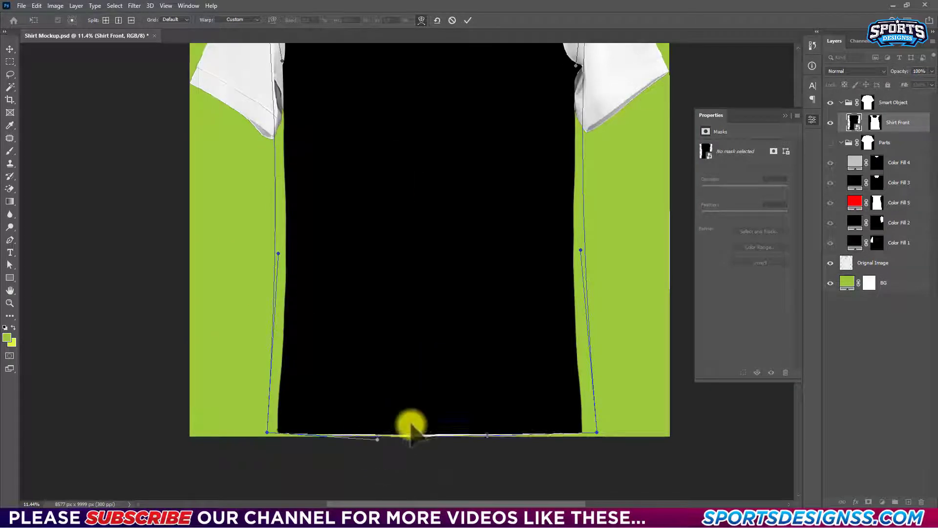
{"action": "left_click_drag", "start_coordinate": [269, 431], "coordinate": [267, 435]}
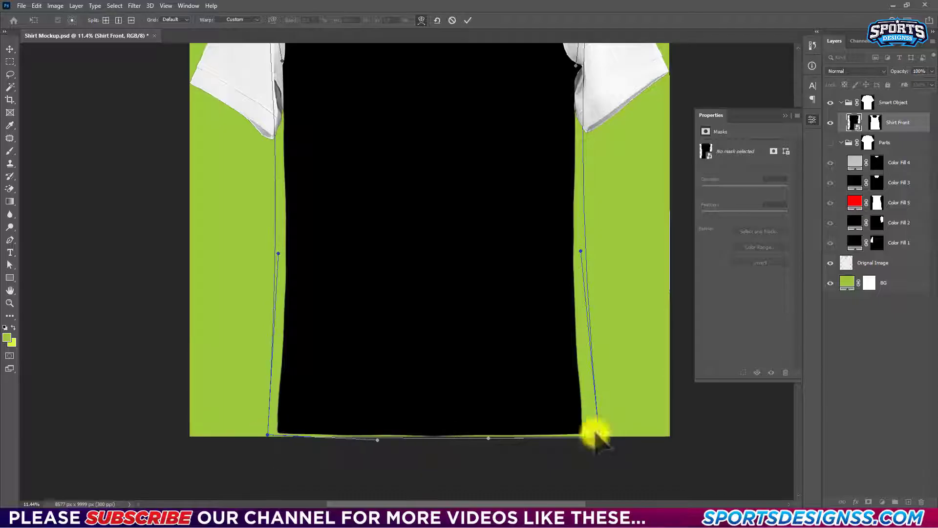
{"action": "left_click_drag", "start_coordinate": [599, 437], "coordinate": [590, 435]}
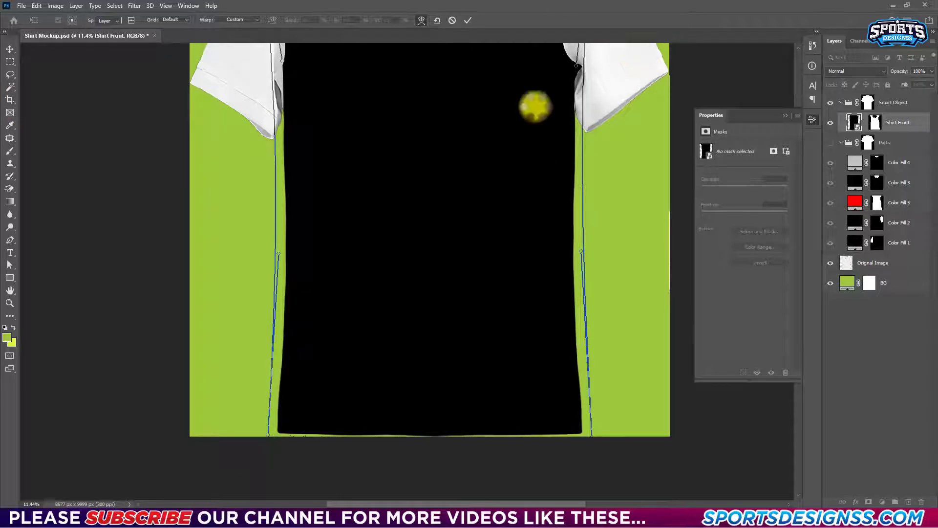
{"action": "key", "text": "Return"}
{"action": "key", "text": "ctrl+0"}
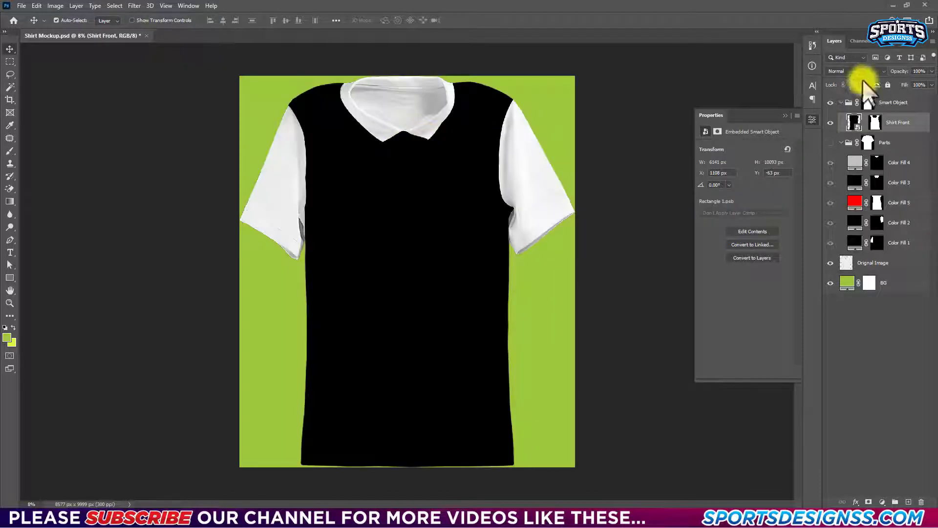
Draw a rectangle over the right sleeve and fill it red
{"action": "left_click_drag", "start_coordinate": [877, 203], "coordinate": [925, 126]}
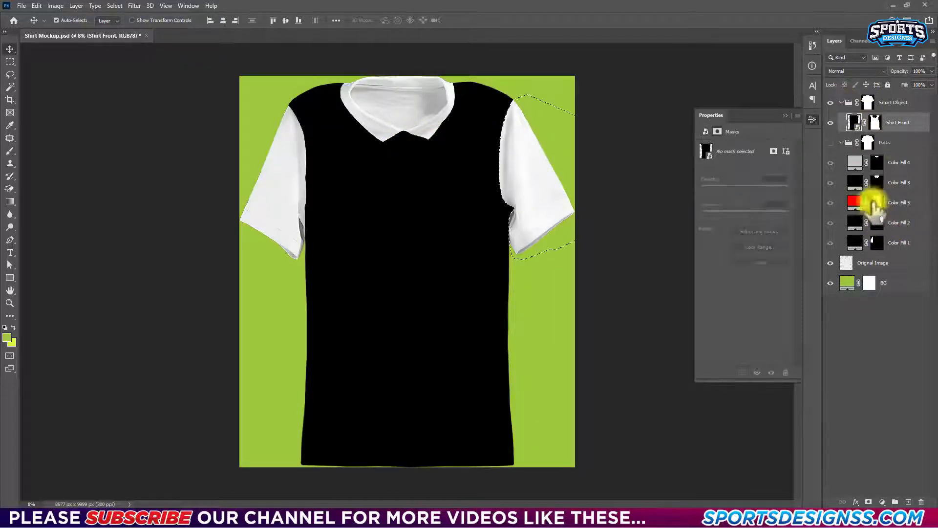
{"action": "key", "text": "u"}
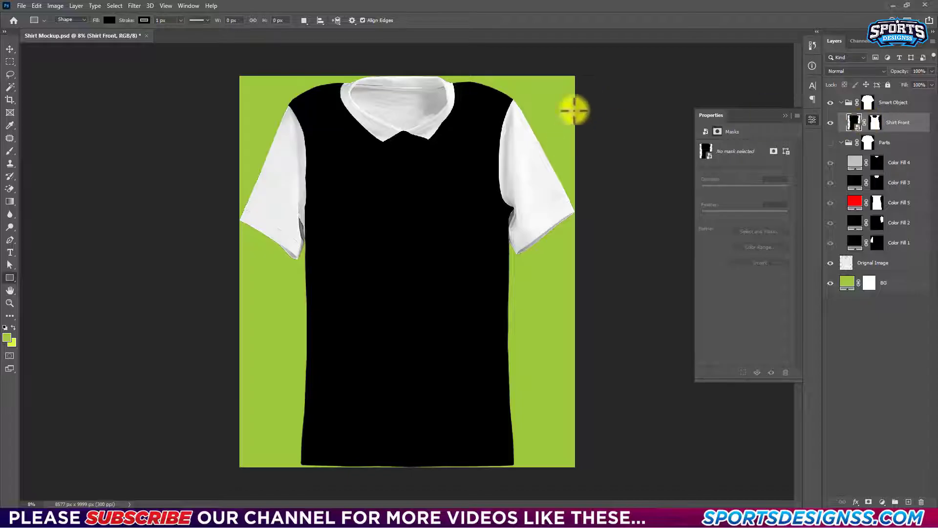
{"action": "left_click_drag", "start_coordinate": [584, 90], "coordinate": [483, 256]}
{"action": "key", "text": "v"}
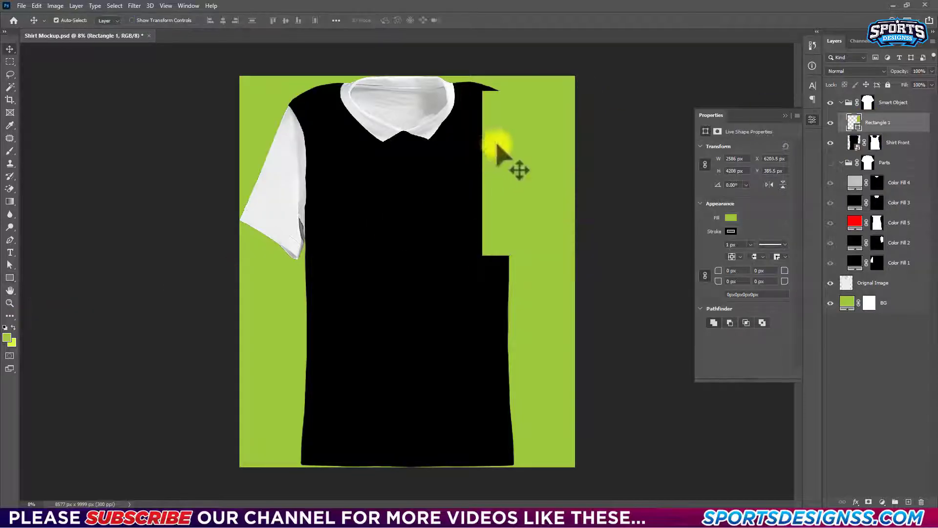
{"action": "left_click_drag", "start_coordinate": [502, 147], "coordinate": [500, 153]}
{"action": "left_click", "coordinate": [7, 337]}
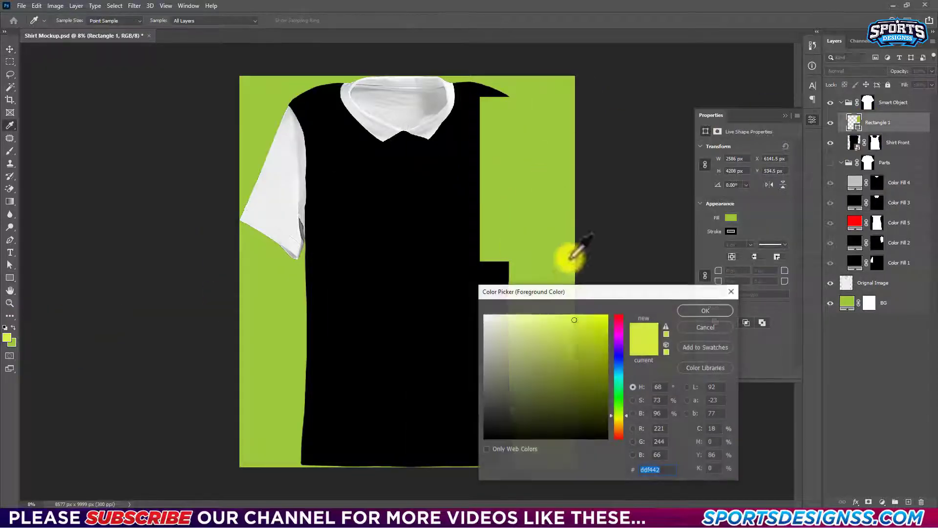
{"action": "left_click_drag", "start_coordinate": [620, 328], "coordinate": [618, 316]}
{"action": "left_click", "coordinate": [712, 309]}
{"action": "key", "text": "alt+BackSpace"}
Narrow the red rectangle to the sleeve width and convert it to a Smart Object
{"action": "key", "text": "ctrl+t"}
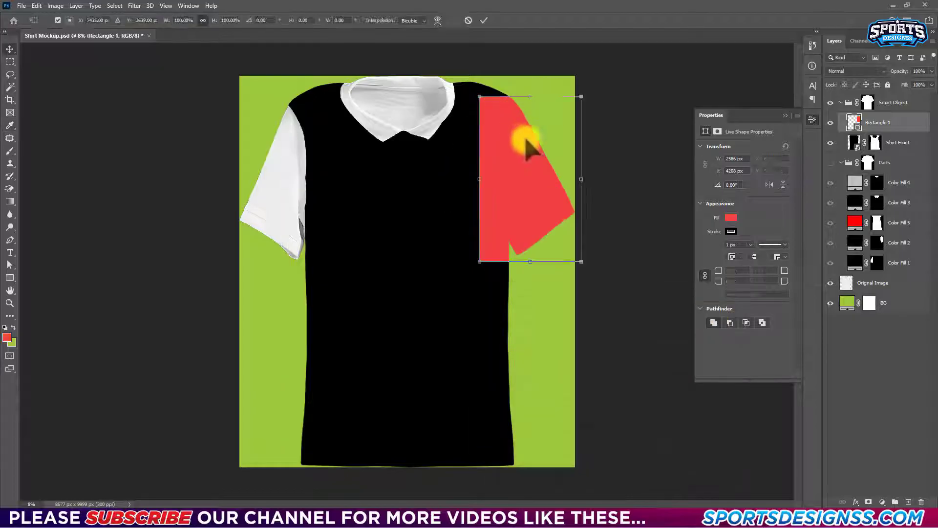
{"action": "left_click_drag", "start_coordinate": [524, 137], "coordinate": [512, 137]}
{"action": "left_click_drag", "start_coordinate": [473, 188], "coordinate": [478, 180]}
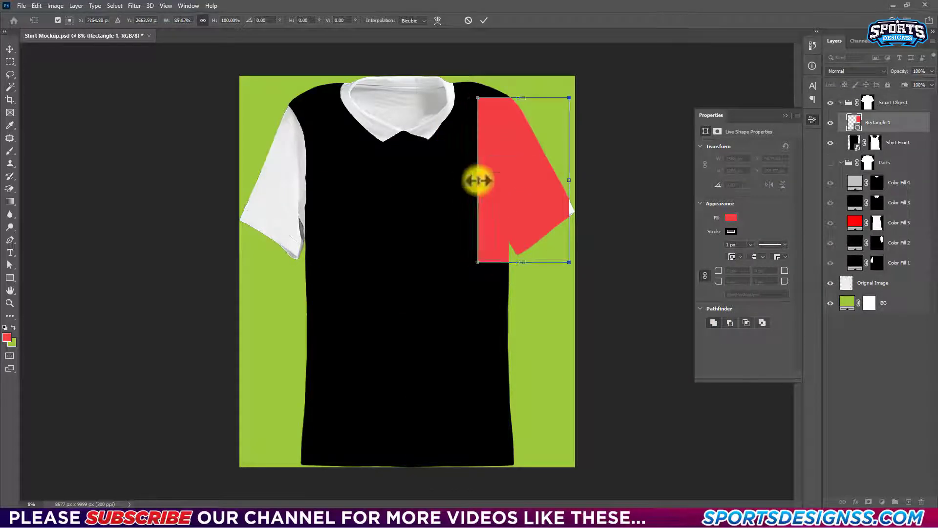
{"action": "key", "text": "Return"}
{"action": "right_click", "coordinate": [904, 128]}
{"action": "left_click", "coordinate": [823, 230]}
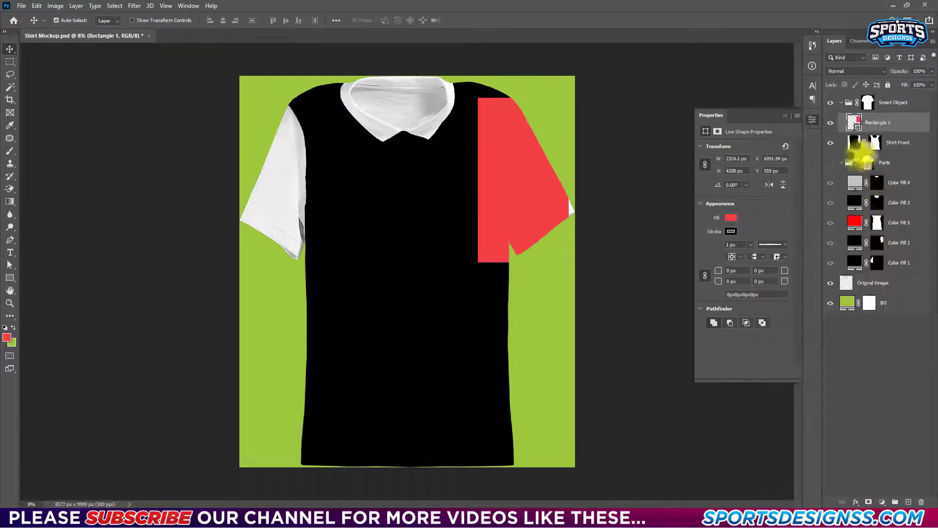
Rotate the rectangle about -30° over the sleeve, mask it to the sleeve, and name it Left Sleeves
{"action": "key", "text": "ctrl+t"}
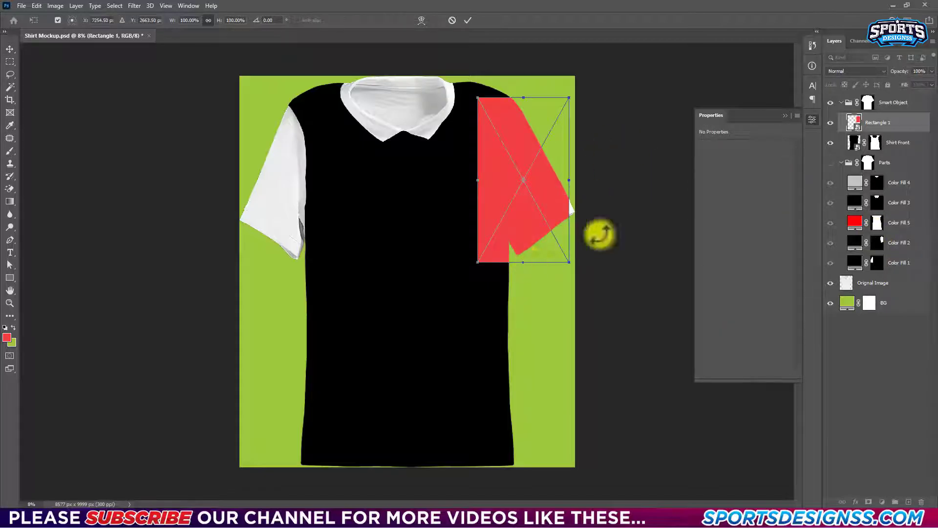
{"action": "left_click_drag", "start_coordinate": [600, 235], "coordinate": [549, 161]}
{"action": "left_click_drag", "start_coordinate": [567, 257], "coordinate": [557, 251]}
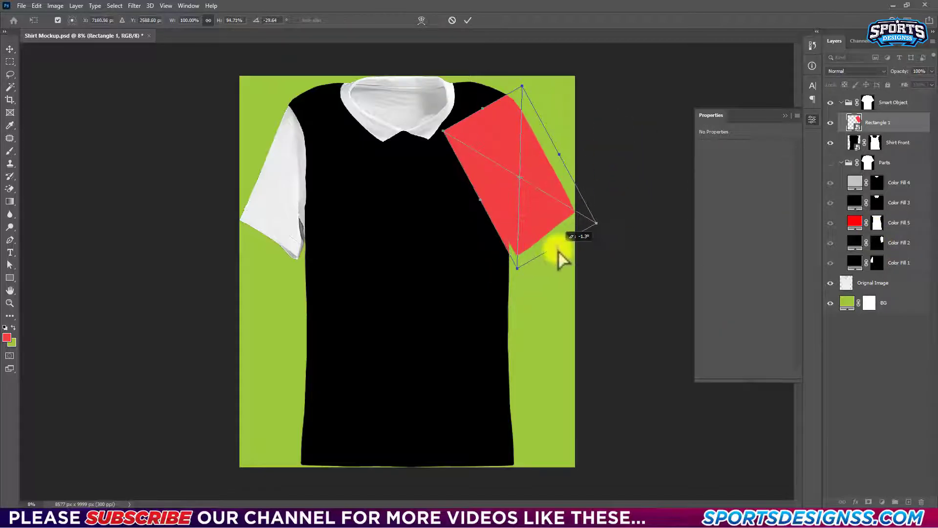
{"action": "left_click_drag", "start_coordinate": [482, 115], "coordinate": [491, 115]}
{"action": "left_click", "coordinate": [878, 224], "text": "ctrl"}
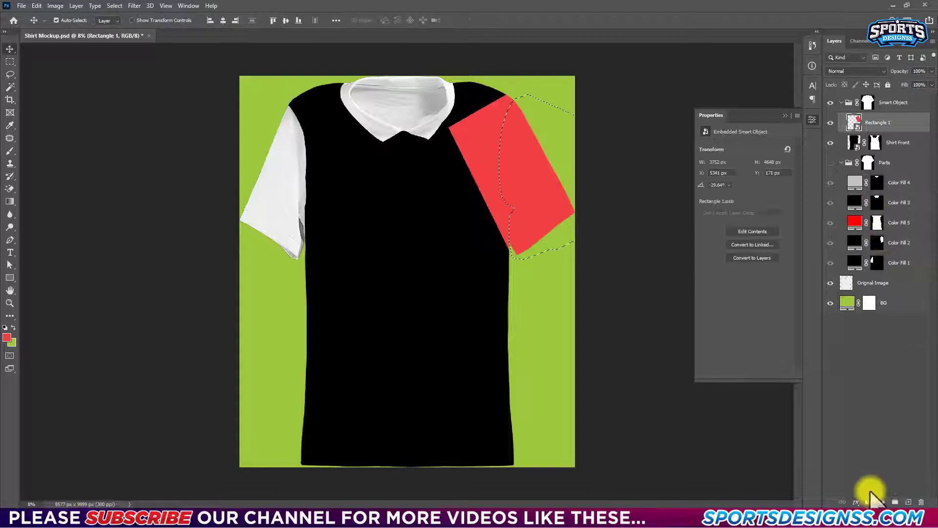
{"action": "left_click", "coordinate": [868, 502]}
{"action": "left_click", "coordinate": [901, 126]}
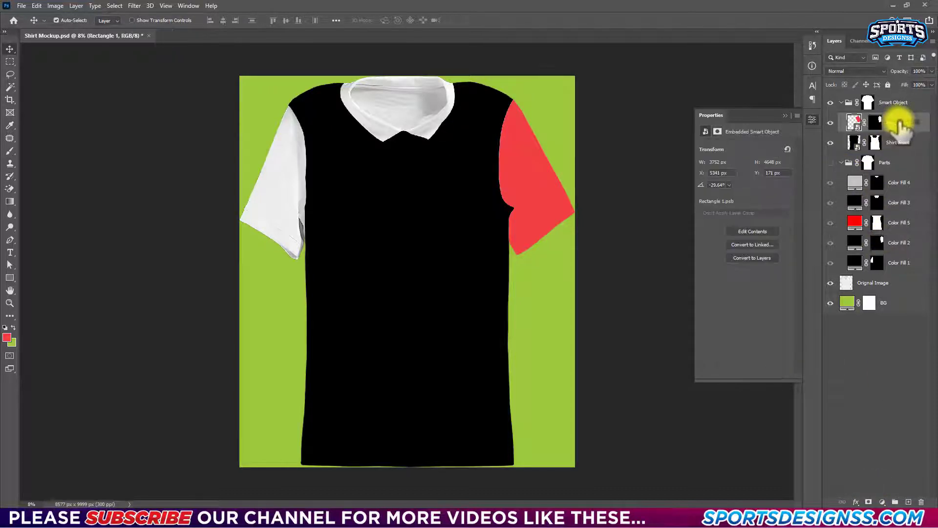
{"action": "type", "text": "Left Sleeves"}
{"action": "key", "text": "Tab"}
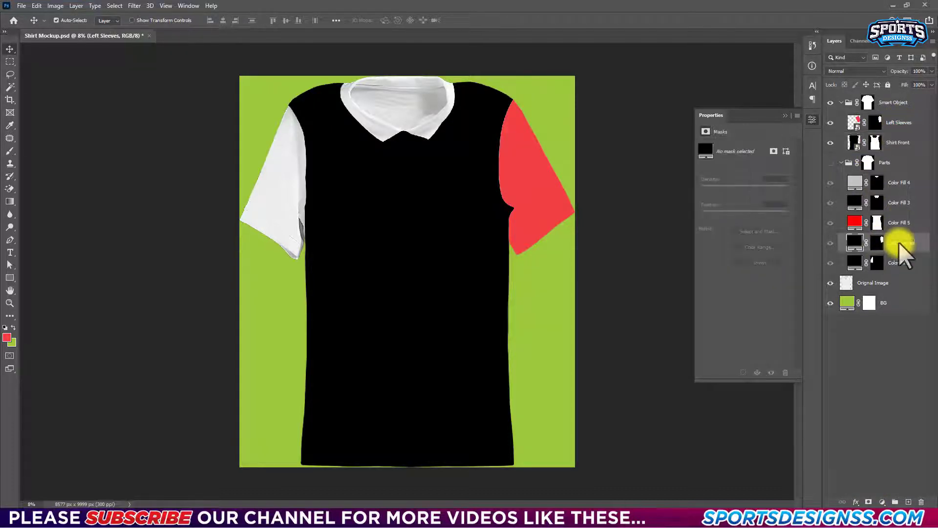
Load the Shirt Front mask as a selection, deselect, and save the document
{"action": "left_click", "coordinate": [902, 222]}
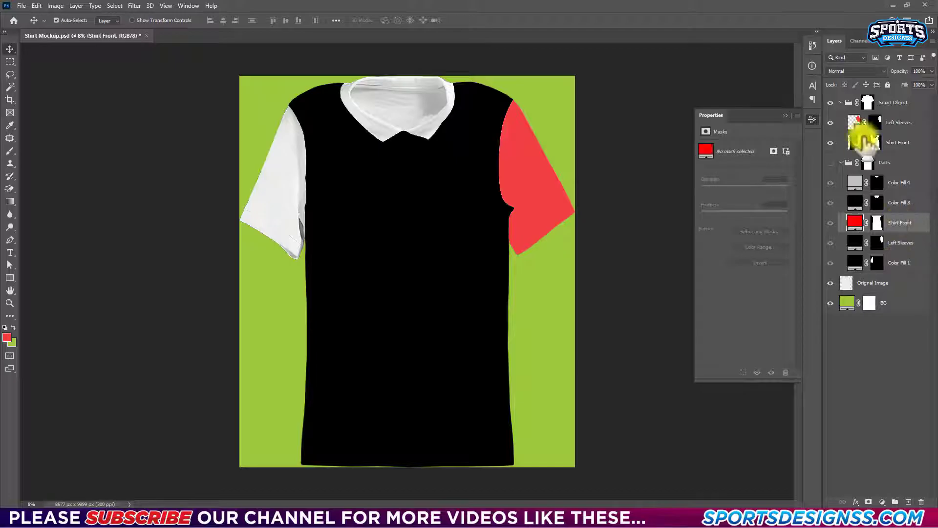
{"action": "right_click", "coordinate": [878, 221]}
{"action": "left_click", "coordinate": [888, 241]}
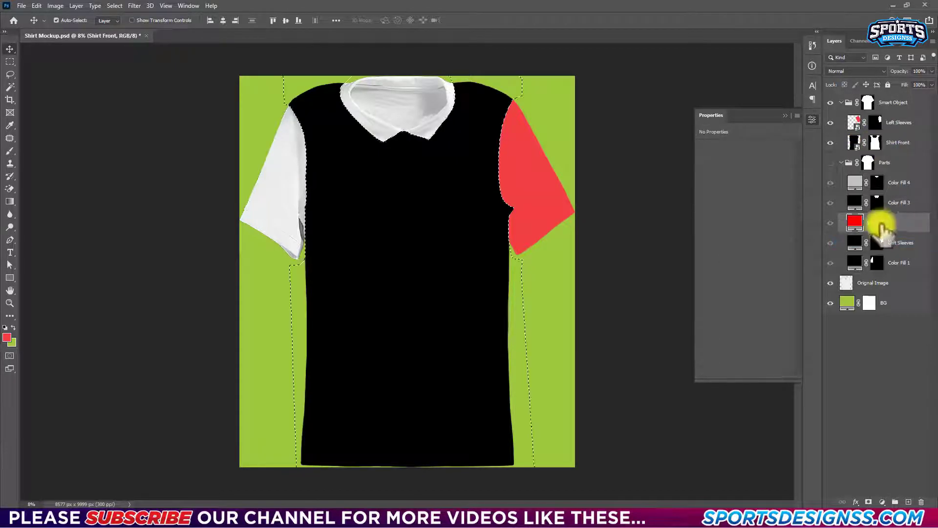
{"action": "key", "text": "ctrl+d"}
{"action": "key", "text": "ctrl+s"}
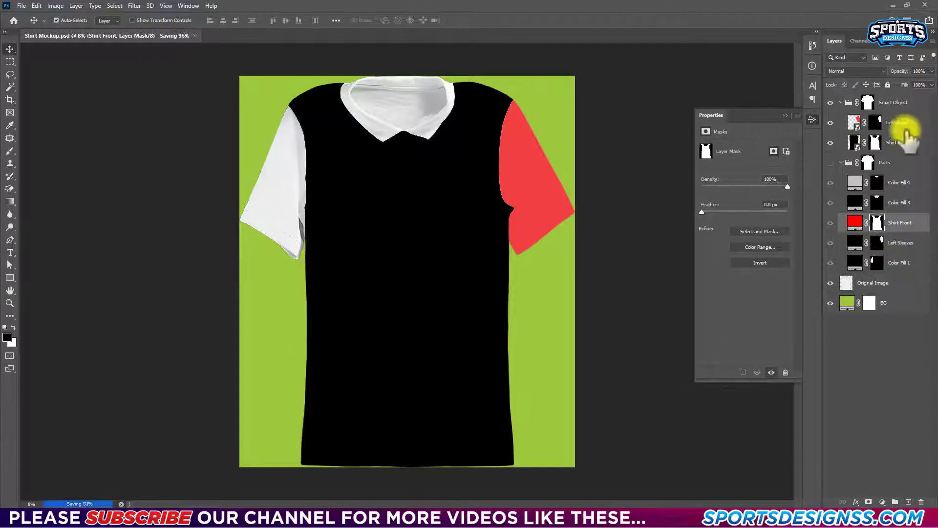
Duplicate Left Sleeves, flip the copy horizontally, and move it onto the left sleeve
{"action": "left_click", "coordinate": [904, 125]}
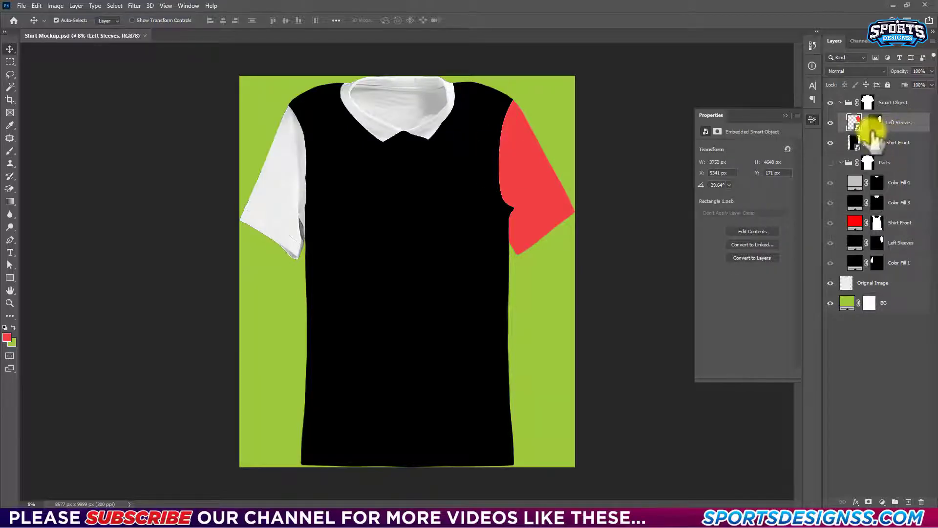
{"action": "key", "text": "ctrl+j"}
{"action": "key", "text": "ctrl+t"}
{"action": "right_click", "coordinate": [547, 172]}
{"action": "left_click", "coordinate": [587, 335]}
{"action": "left_click_drag", "start_coordinate": [513, 217], "coordinate": [306, 206]}
{"action": "key", "text": "Return"}
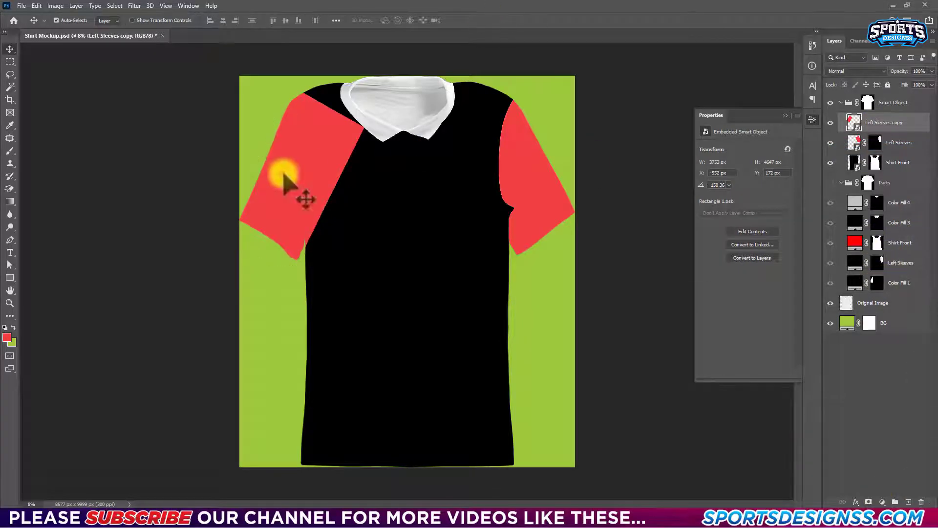
Mask the sleeve copy to the left sleeve, name it Right Sleeves, save, and collapse the groups
{"action": "left_click_drag", "start_coordinate": [296, 171], "coordinate": [314, 157]}
{"action": "left_click", "coordinate": [877, 282], "text": "ctrl"}
{"action": "left_click", "coordinate": [868, 502]}
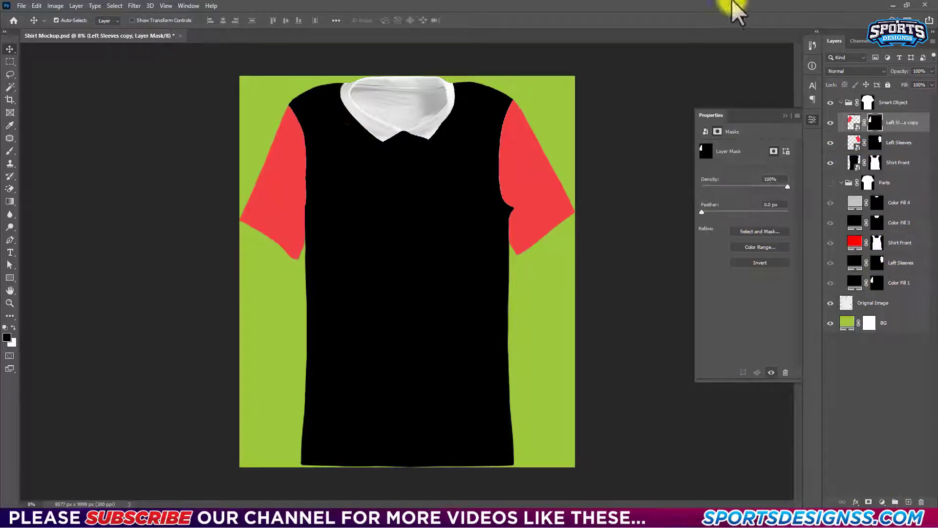
{"action": "double_click", "coordinate": [901, 282]}
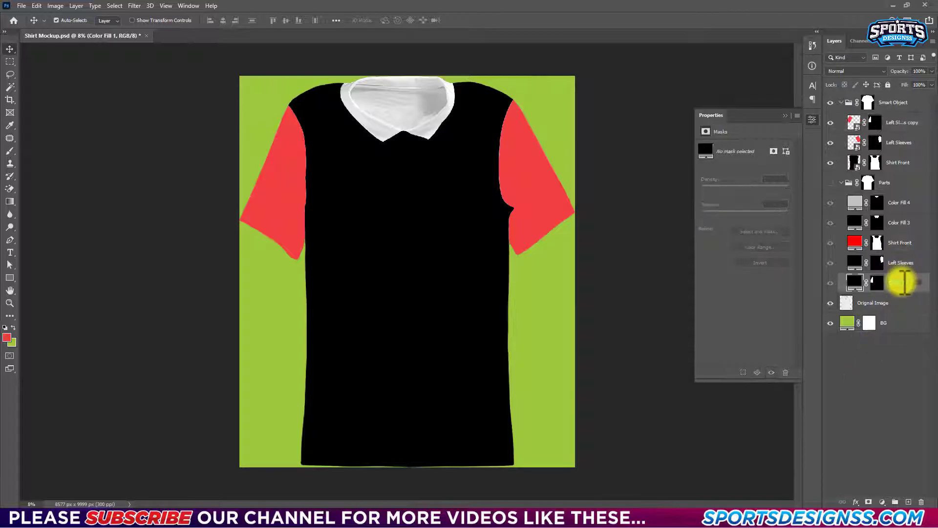
{"action": "type", "text": "Right Sleeves"}
{"action": "left_click", "coordinate": [897, 122]}
{"action": "key", "text": "ctrl+s"}
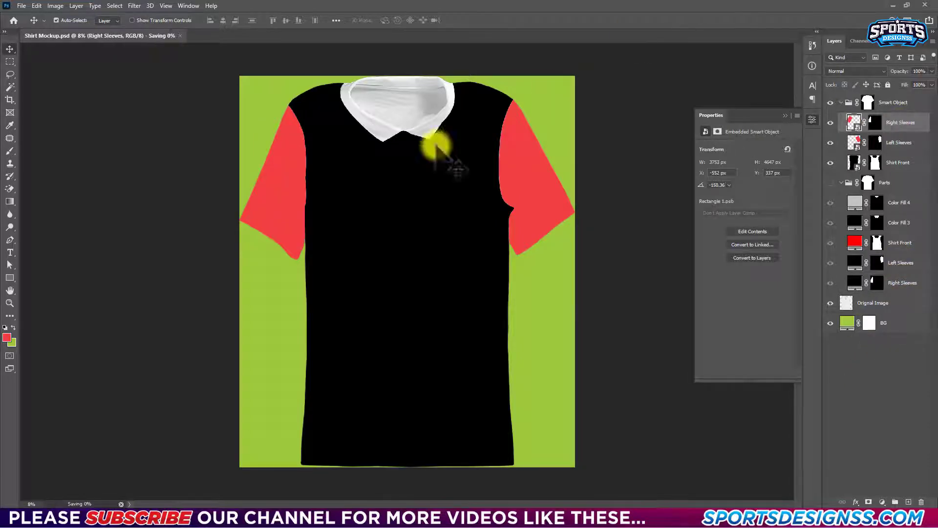
{"action": "left_click", "coordinate": [841, 103]}
{"action": "left_click", "coordinate": [842, 123]}
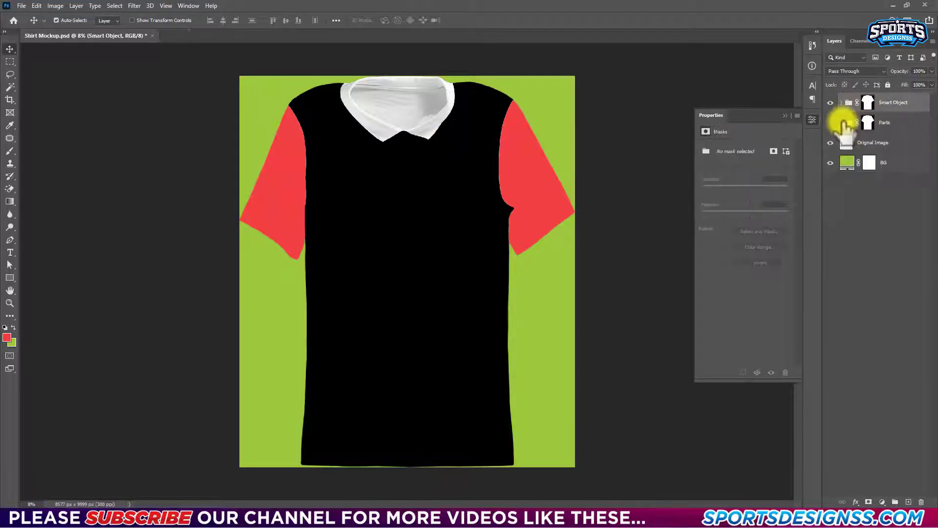
Copy Orignal Image into a new group as two layers named White and Black
{"action": "left_click", "coordinate": [831, 142]}
{"action": "left_click_drag", "start_coordinate": [896, 142], "coordinate": [863, 100]}
{"action": "double_click", "coordinate": [877, 102]}
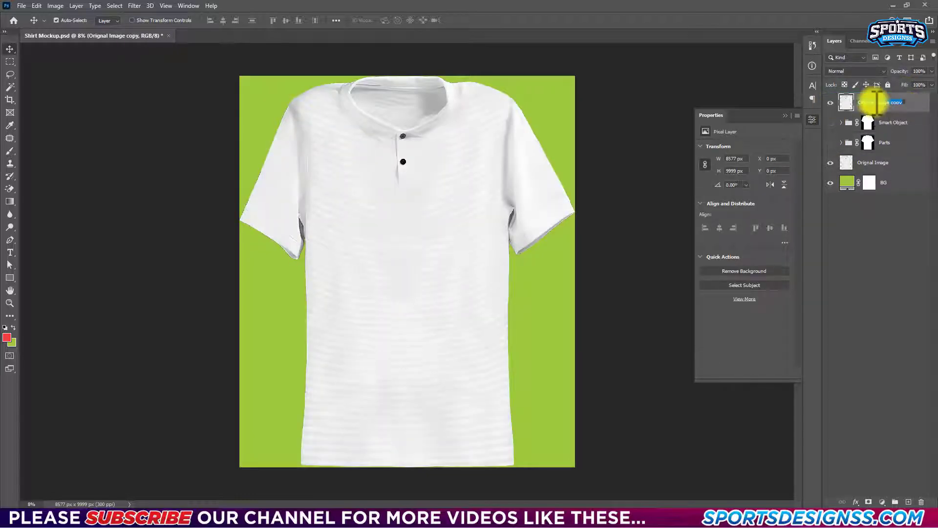
{"action": "key", "text": "ctrl+g"}
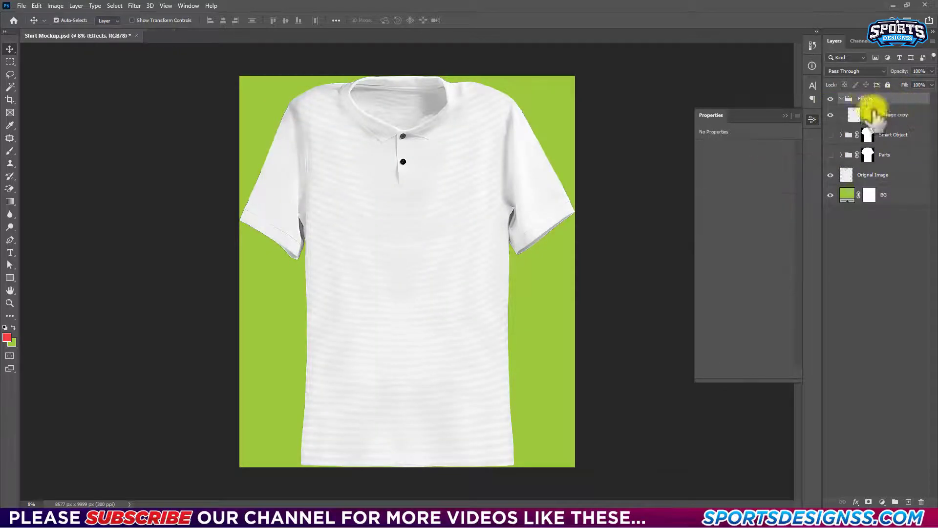
{"action": "left_click", "coordinate": [873, 115]}
{"action": "type", "text": "White"}
{"action": "key", "text": "Return"}
{"action": "key", "text": "ctrl+j"}
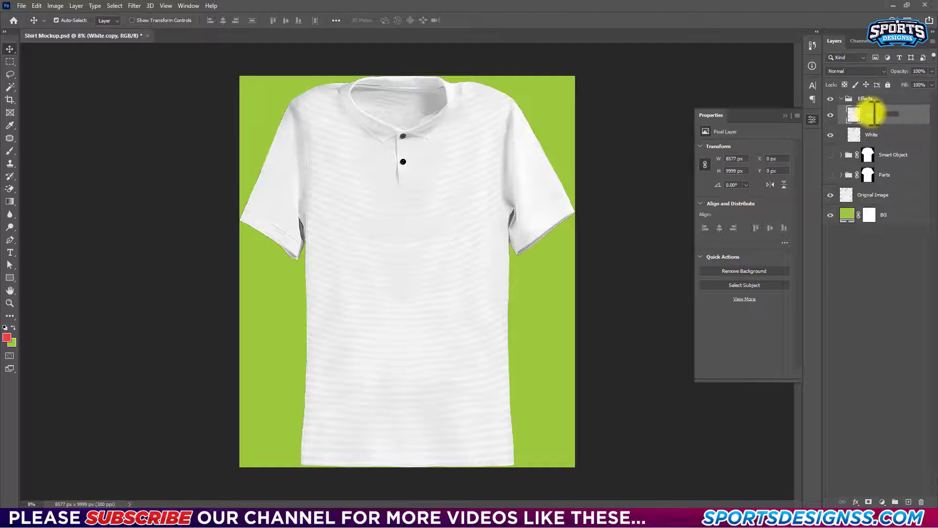
{"action": "type", "text": "Black"}
{"action": "key", "text": "Return"}
Darken the Black layer with Levels, input black 59, into a striped dark shirt, then hide it
{"action": "left_click", "coordinate": [55, 6]}
{"action": "mouse_move", "coordinate": [71, 31]}
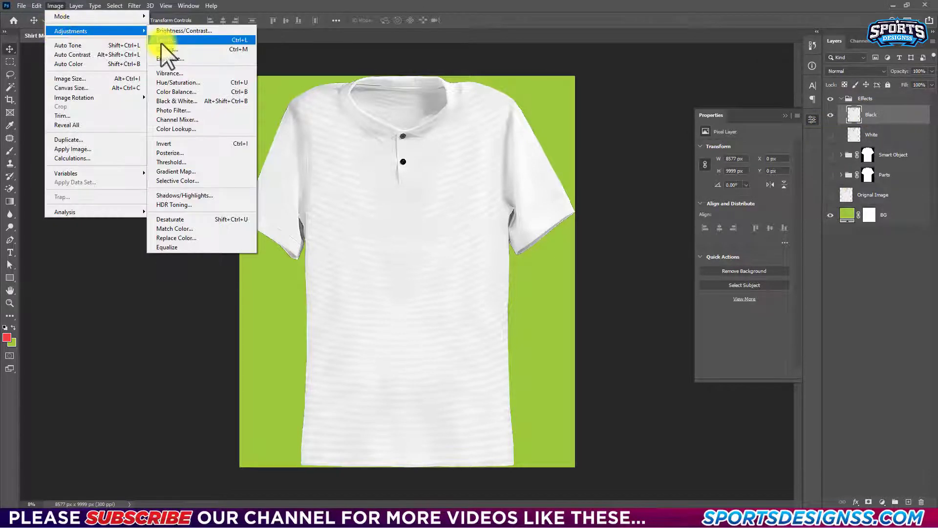
{"action": "left_click", "coordinate": [181, 40]}
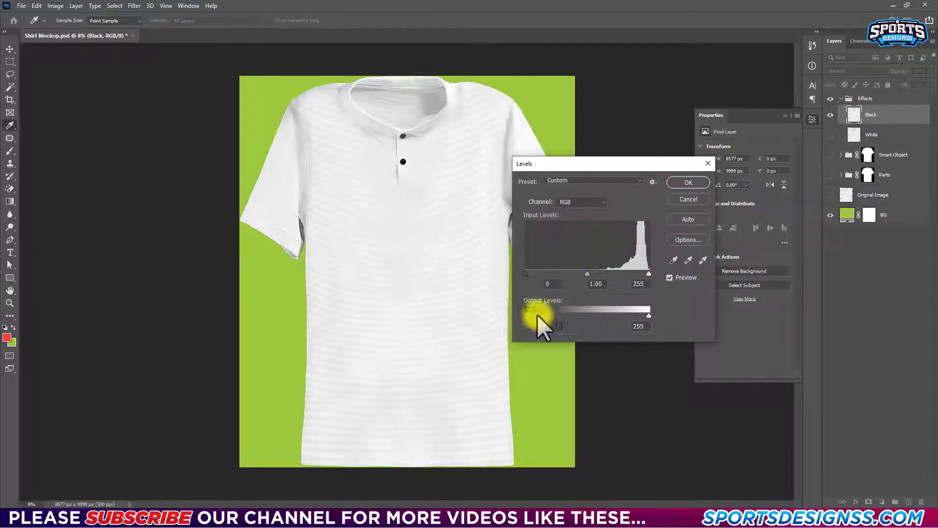
{"action": "mouse_move", "coordinate": [537, 317]}
{"action": "left_mouse_down"}
{"action": "mouse_move", "coordinate": [599, 317]}
{"action": "mouse_move", "coordinate": [526, 316]}
{"action": "left_mouse_up"}
{"action": "left_click_drag", "start_coordinate": [650, 316], "coordinate": [587, 316]}
{"action": "left_click_drag", "start_coordinate": [587, 273], "coordinate": [643, 273]}
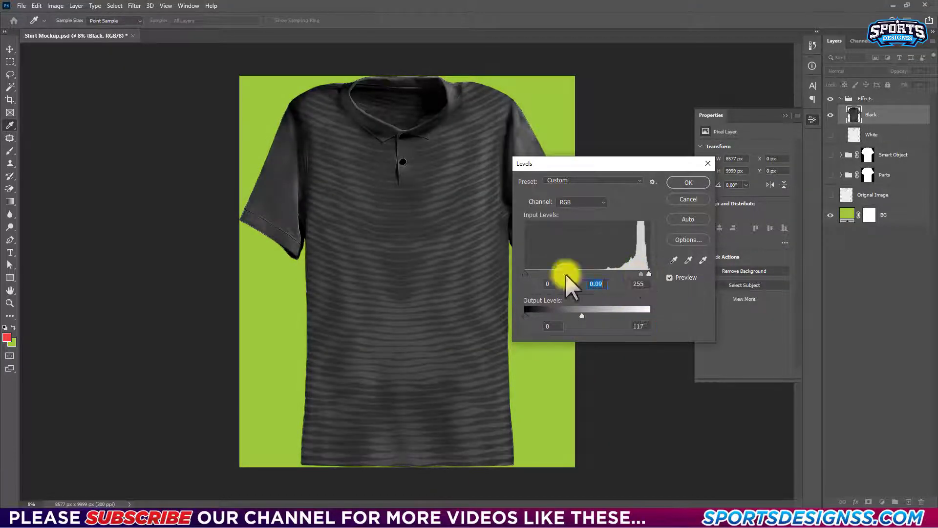
{"action": "left_click_drag", "start_coordinate": [553, 274], "coordinate": [554, 274]}
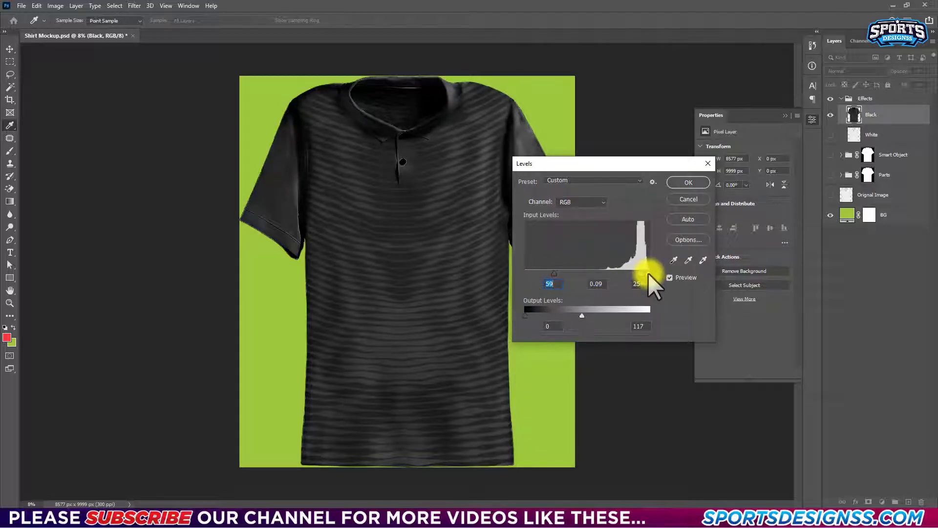
{"action": "left_click", "coordinate": [694, 184]}
{"action": "left_click", "coordinate": [855, 71]}
{"action": "left_click", "coordinate": [877, 124]}
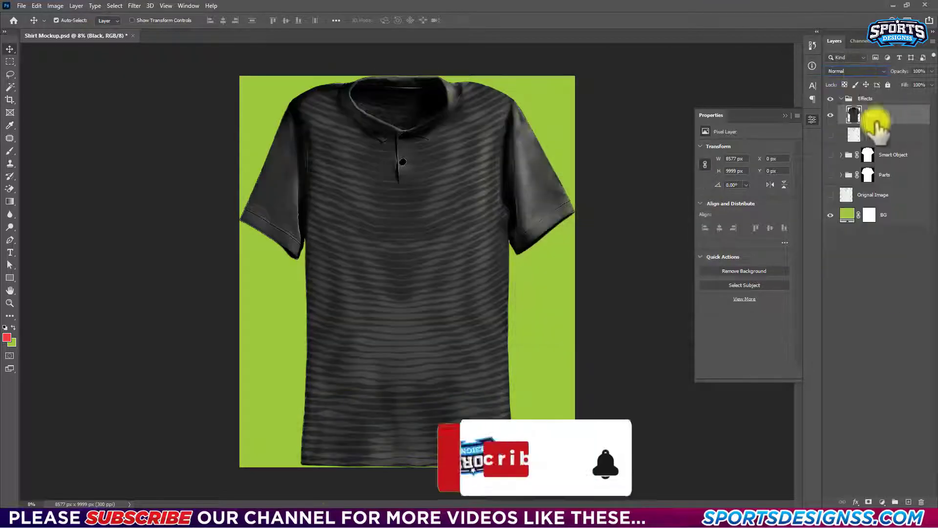
{"action": "left_click", "coordinate": [830, 114]}
Apply Levels to the White layer: input 52/0.39/250, output 121–255
{"action": "left_click", "coordinate": [830, 134]}
{"action": "left_click", "coordinate": [55, 5]}
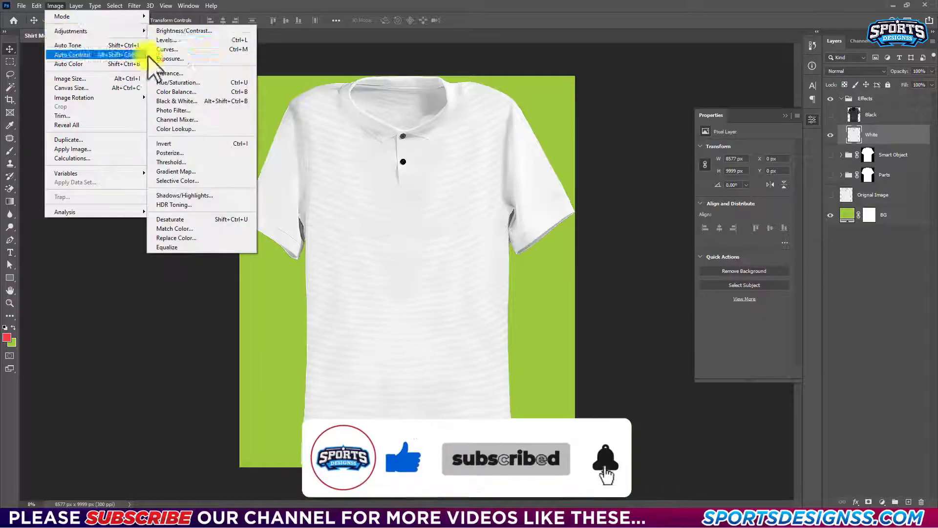
{"action": "left_click", "coordinate": [169, 40]}
{"action": "left_click_drag", "start_coordinate": [525, 315], "coordinate": [556, 315]}
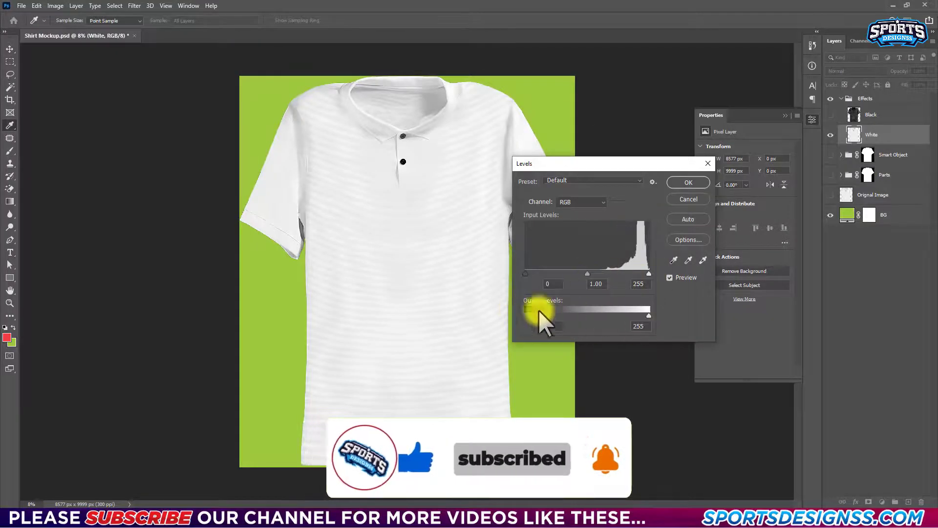
{"action": "mouse_move", "coordinate": [588, 274]}
{"action": "left_mouse_down"}
{"action": "mouse_move", "coordinate": [627, 272]}
{"action": "mouse_move", "coordinate": [620, 272]}
{"action": "left_mouse_up"}
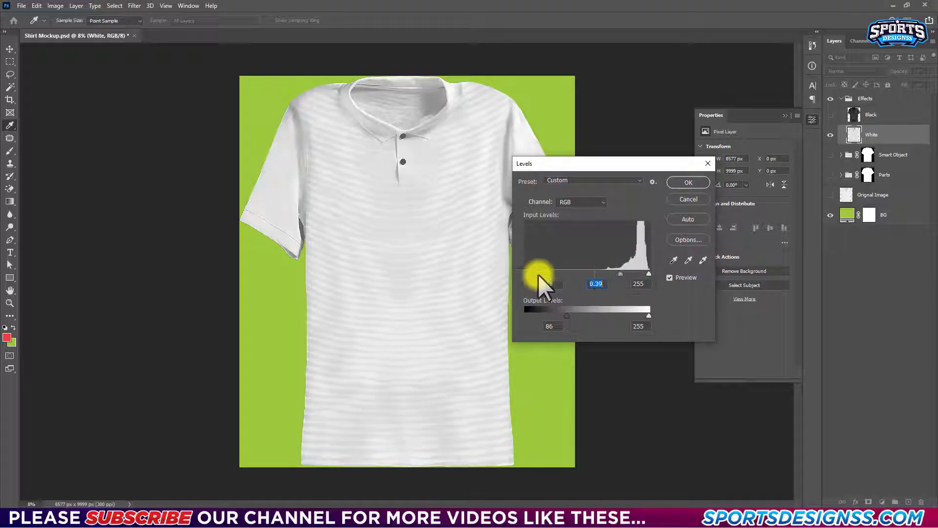
{"action": "left_click_drag", "start_coordinate": [526, 274], "coordinate": [551, 274]}
{"action": "left_click_drag", "start_coordinate": [641, 274], "coordinate": [647, 273]}
{"action": "left_click", "coordinate": [649, 316]}
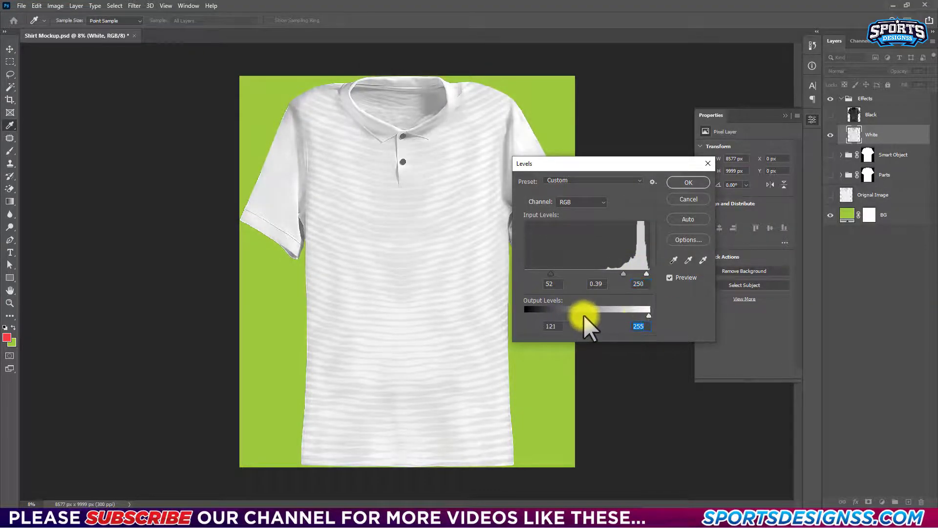
{"action": "left_click", "coordinate": [689, 180]}
{"action": "left_click", "coordinate": [861, 72]}
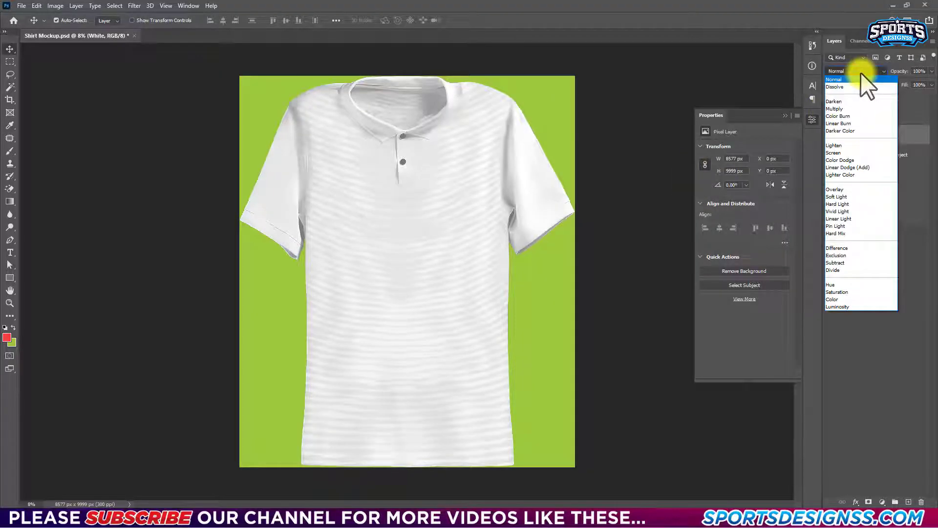
Blend White as Linear Burn and Black as Screen, show Smart Object, collapse Effects, and save
{"action": "left_click", "coordinate": [842, 123]}
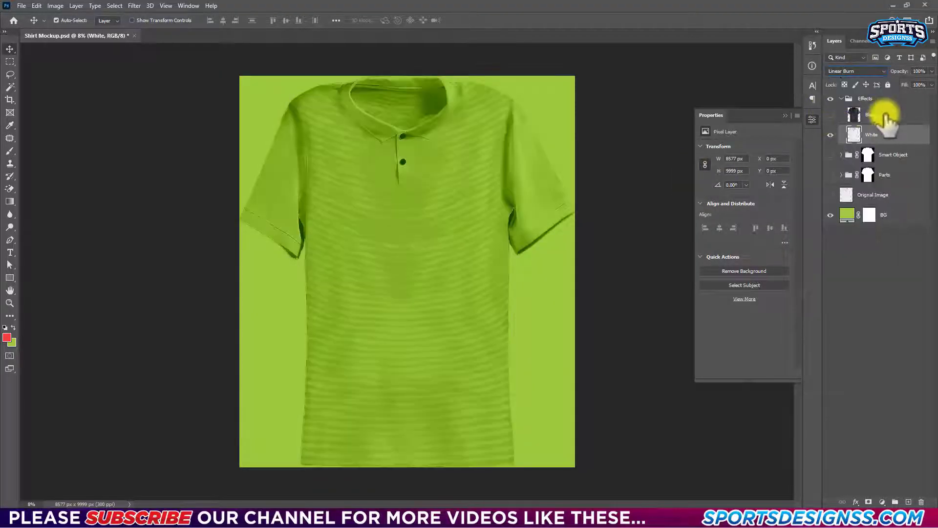
{"action": "left_click_drag", "start_coordinate": [879, 116], "coordinate": [843, 146]}
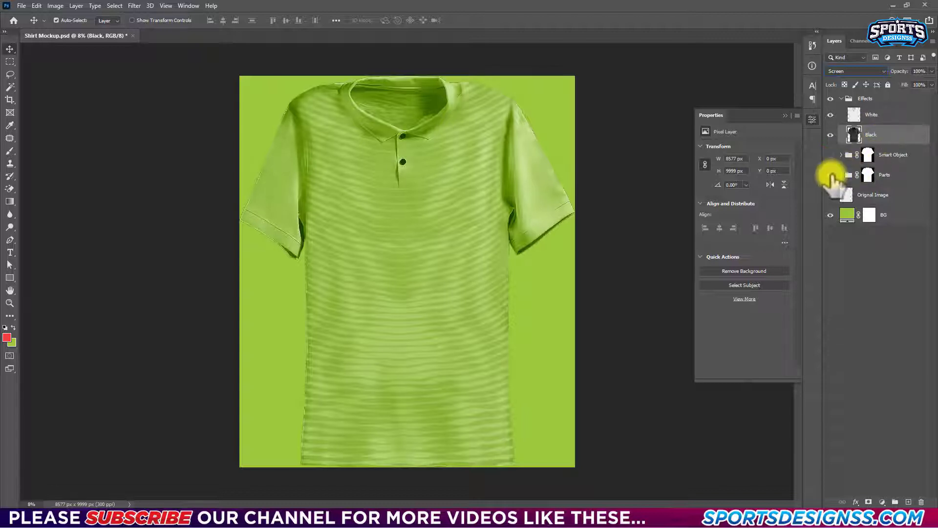
{"action": "left_click", "coordinate": [830, 155]}
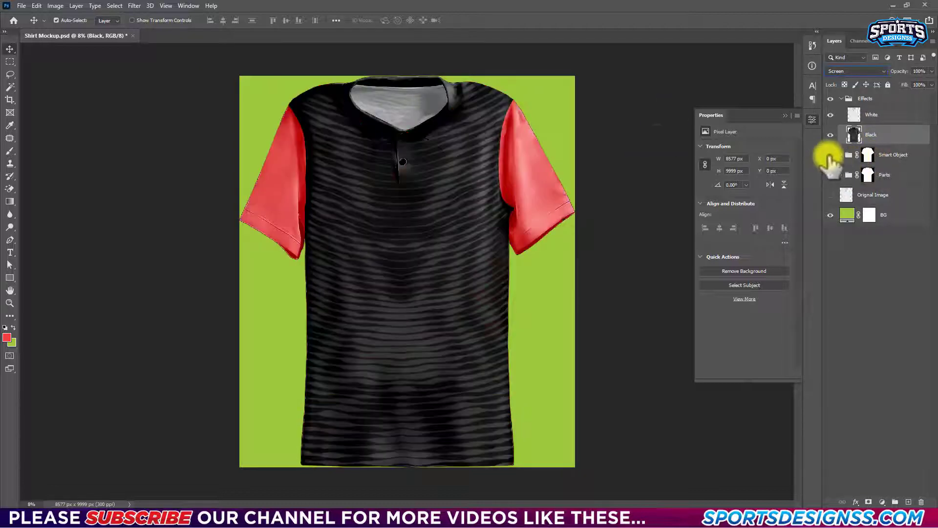
{"action": "left_click", "coordinate": [841, 98]}
{"action": "left_click", "coordinate": [880, 99]}
{"action": "left_click", "coordinate": [886, 101], "text": "ctrl"}
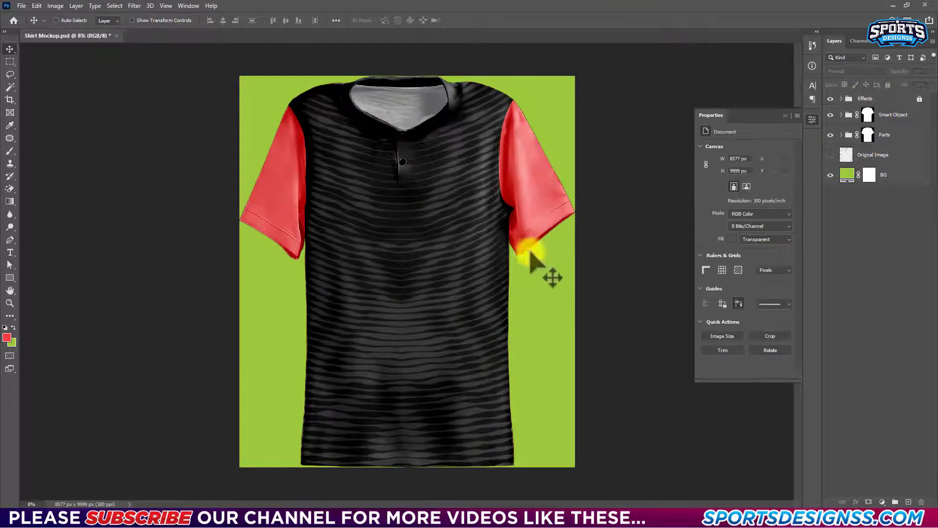
{"action": "key", "text": "ctrl+s"}
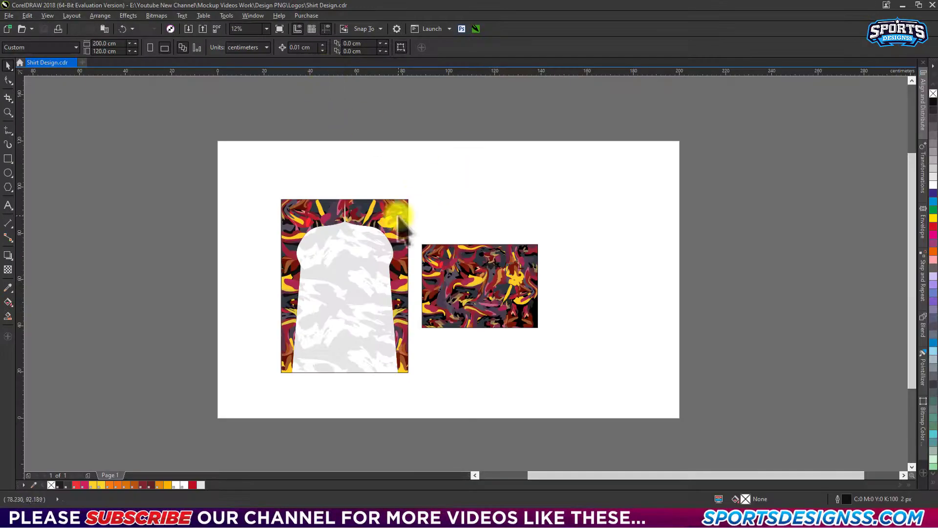
{"action": "left_click", "coordinate": [398, 216]}
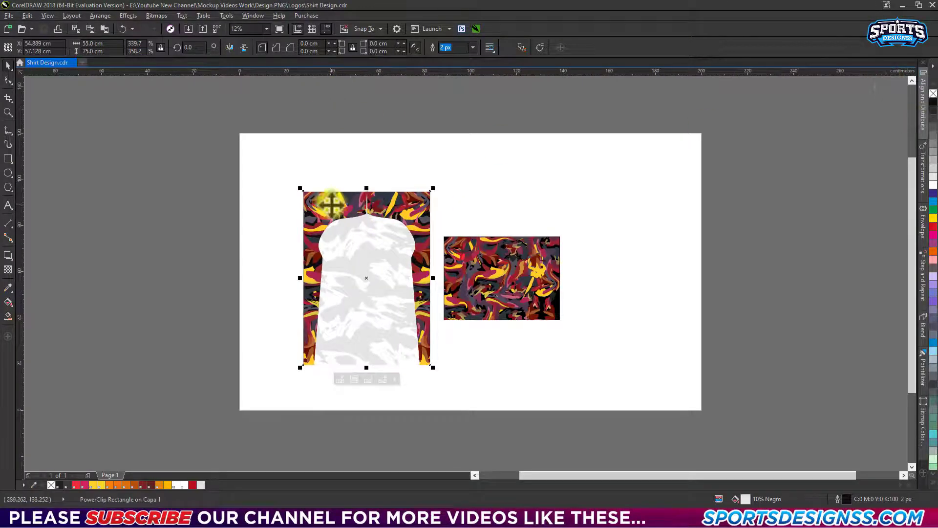
Draw a freeform line from the collar's centre point up across the shirt design
{"action": "scroll", "coordinate": [331, 204], "scroll_direction": "up", "scroll_amount": 4}
{"action": "scroll", "coordinate": [273, 262], "scroll_direction": "up", "scroll_amount": 3}
{"action": "key", "text": "F5"}
{"action": "left_click", "coordinate": [356, 296]}
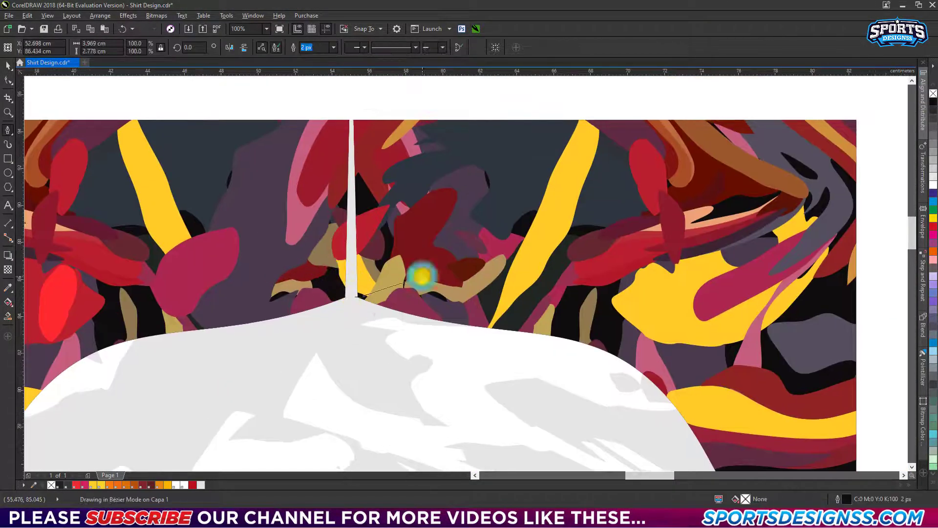
{"action": "left_click", "coordinate": [422, 276]}
{"action": "left_click", "coordinate": [309, 119]}
{"action": "left_click", "coordinate": [272, 248]}
{"action": "key", "text": "space"}
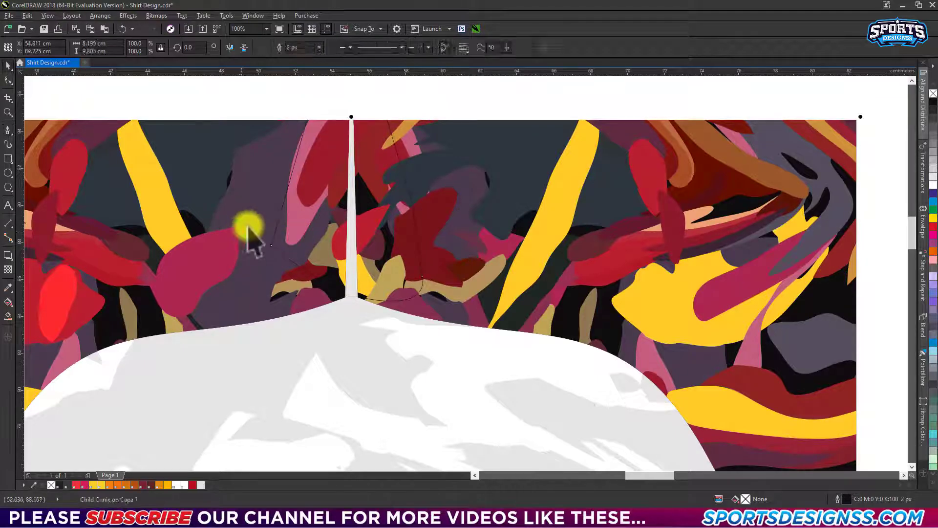
Export the shirt front artwork as Shirt Design JPEG, in pixels, to the Logos folder
{"action": "left_click", "coordinate": [446, 314]}
{"action": "scroll", "coordinate": [293, 284], "scroll_direction": "down", "scroll_amount": 7}
{"action": "key", "text": "ctrl+e"}
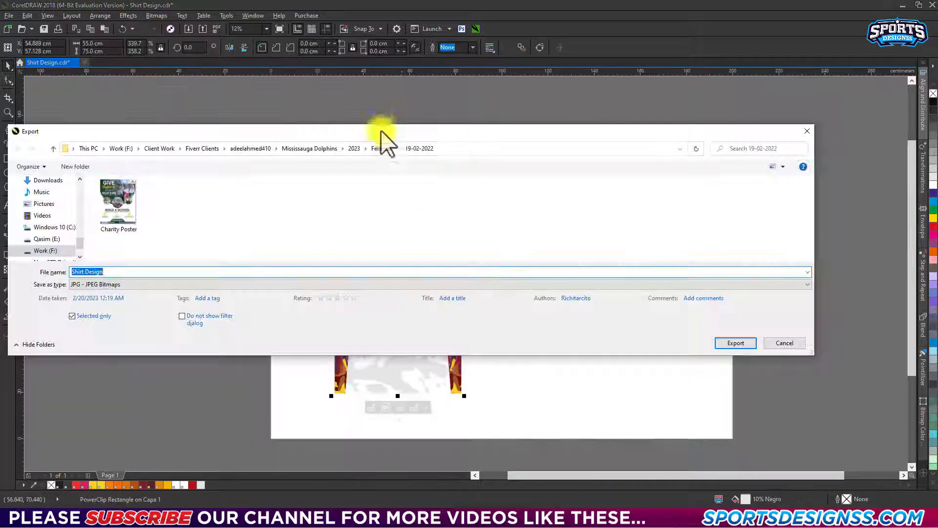
{"action": "left_click", "coordinate": [456, 148]}
{"action": "key", "text": "ctrl+v"}
{"action": "key", "text": "Return"}
{"action": "left_click", "coordinate": [386, 149]}
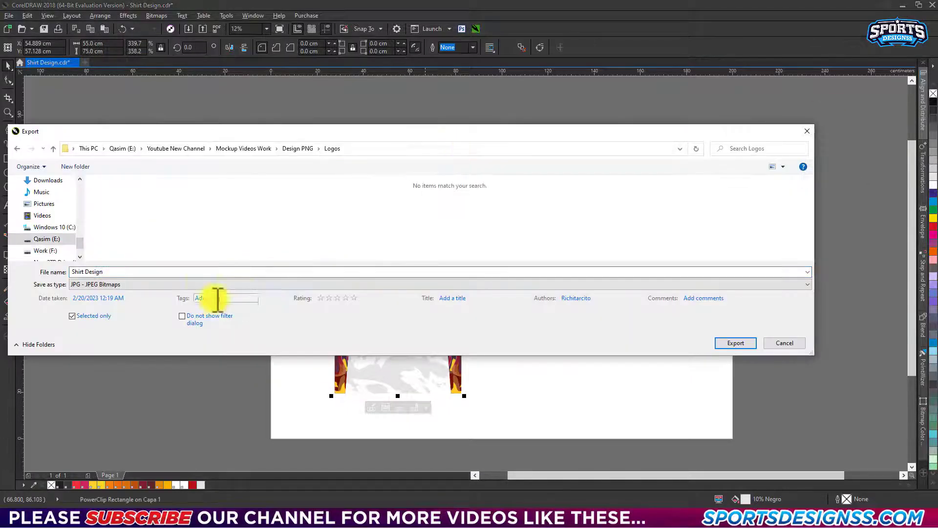
{"action": "left_click", "coordinate": [735, 343]}
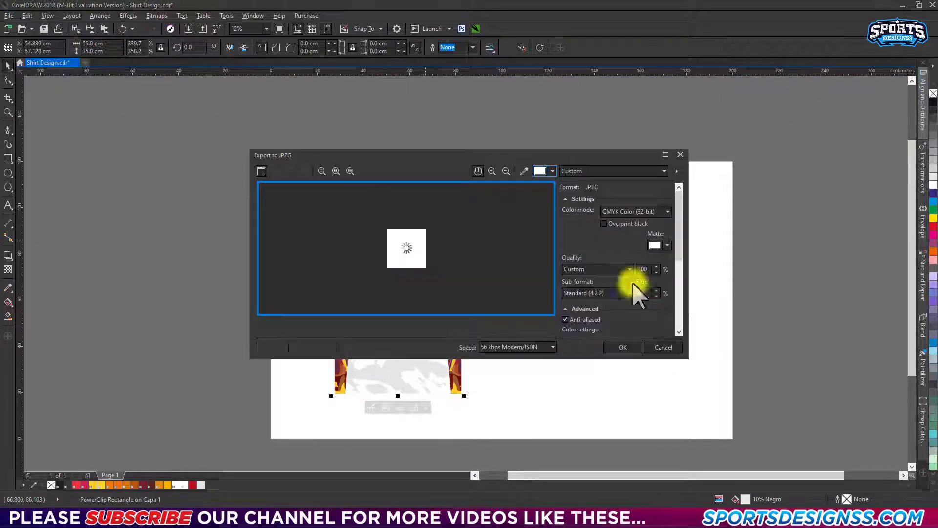
{"action": "scroll", "coordinate": [677, 314], "scroll_direction": "down", "scroll_amount": 5}
{"action": "left_click", "coordinate": [625, 266]}
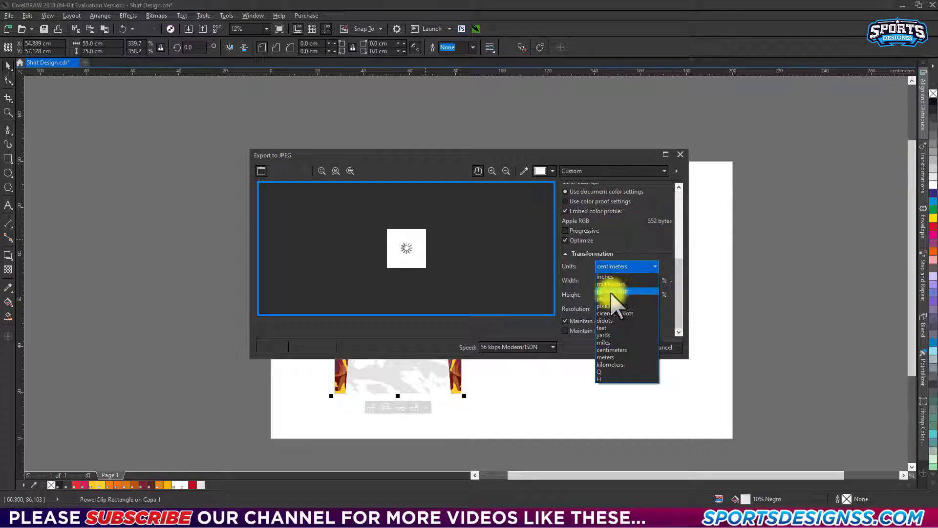
{"action": "left_click", "coordinate": [614, 293]}
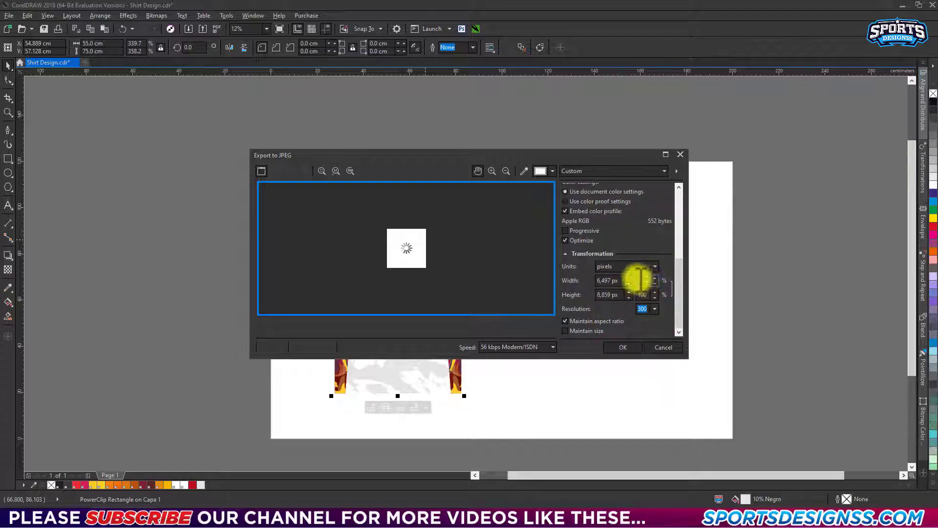
{"action": "left_click", "coordinate": [625, 347]}
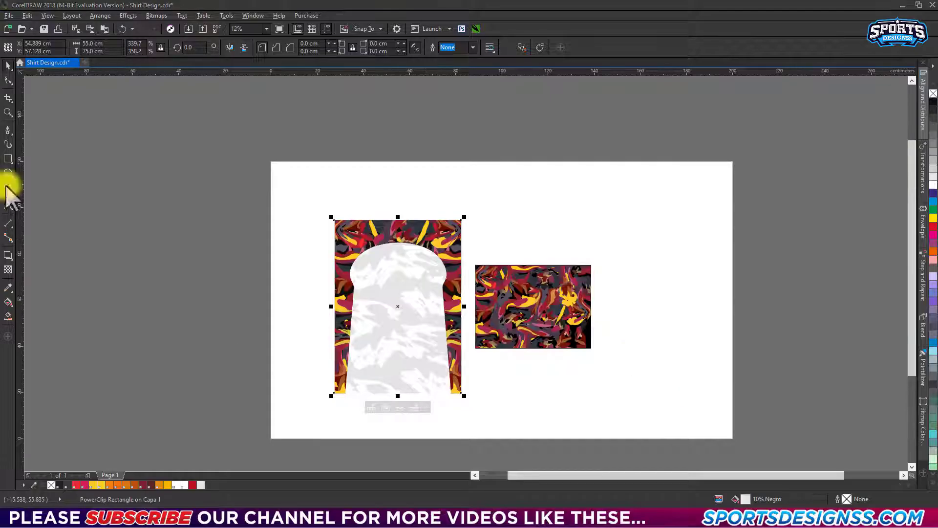
Edit the sleeve PowerClip contents, shifting the pattern pieces inside the frame
{"action": "left_click", "coordinate": [563, 272]}
{"action": "scroll", "coordinate": [562, 276], "scroll_direction": "up", "scroll_amount": 2}
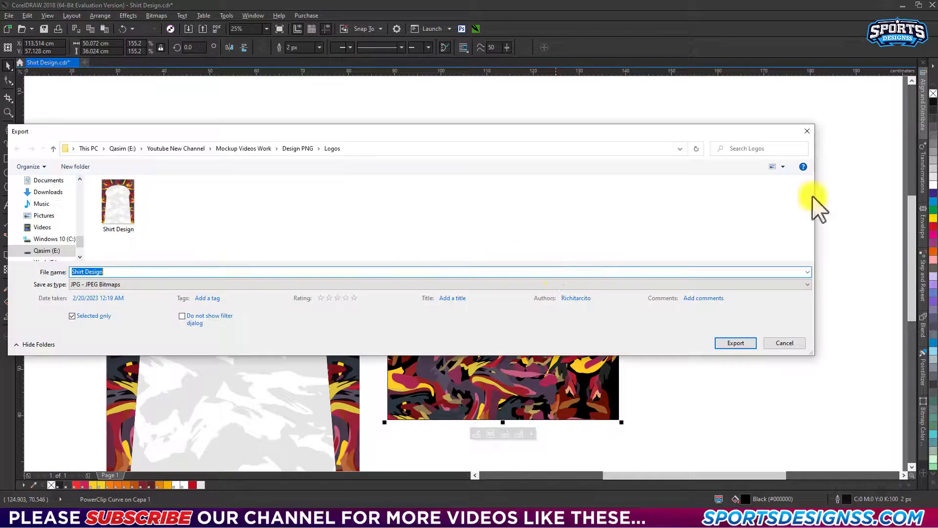
{"action": "key", "text": "F10"}
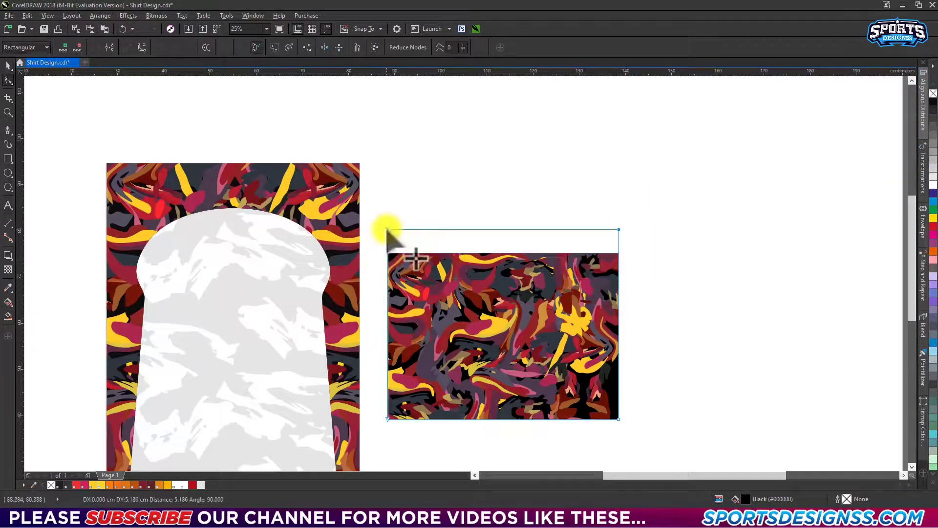
{"action": "double_click", "coordinate": [506, 304]}
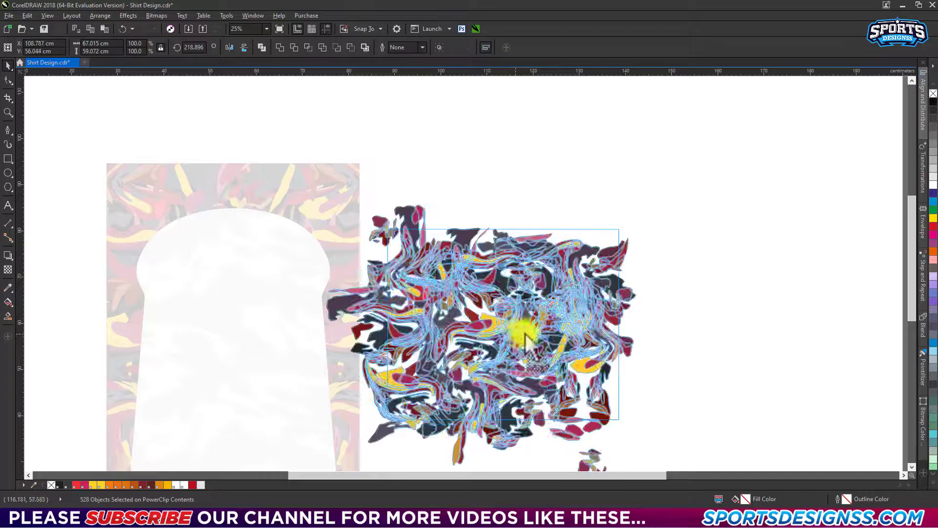
{"action": "left_click_drag", "start_coordinate": [505, 304], "coordinate": [556, 318]}
{"action": "mouse_move", "coordinate": [649, 324]}
{"action": "left_mouse_down"}
{"action": "mouse_move", "coordinate": [548, 401]}
{"action": "mouse_move", "coordinate": [546, 167]}
{"action": "left_mouse_up"}
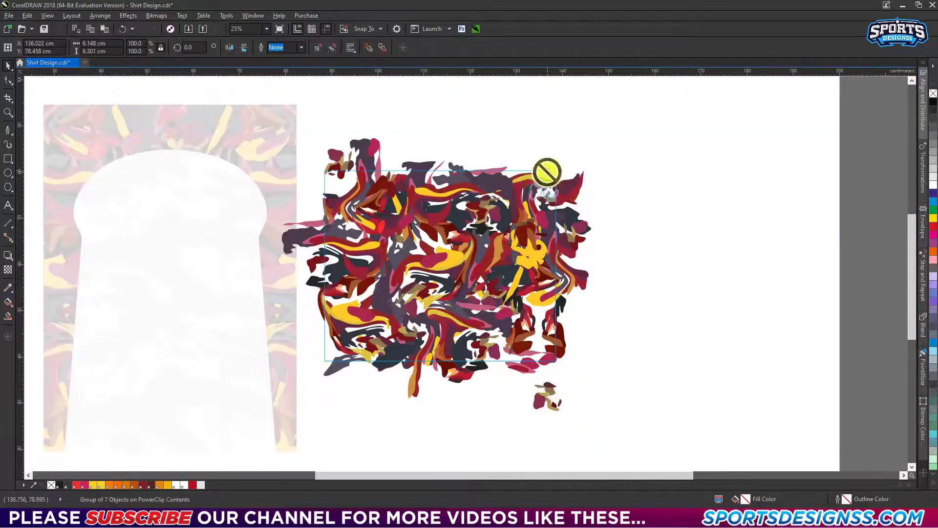
Export the sleeve pattern as a Sleeves JPEG to the Logos folder
{"action": "key", "text": "ctrl+e"}
{"action": "type", "text": "S"}
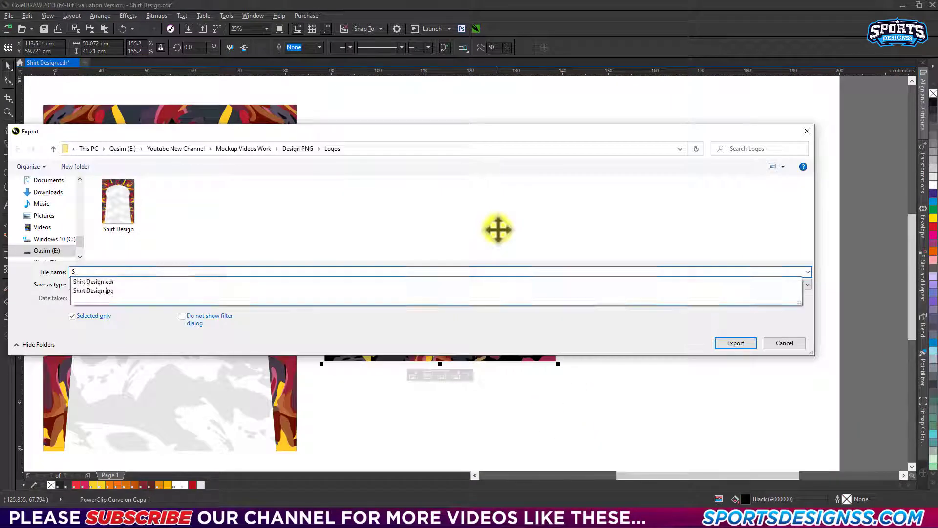
{"action": "key", "text": "Return"}
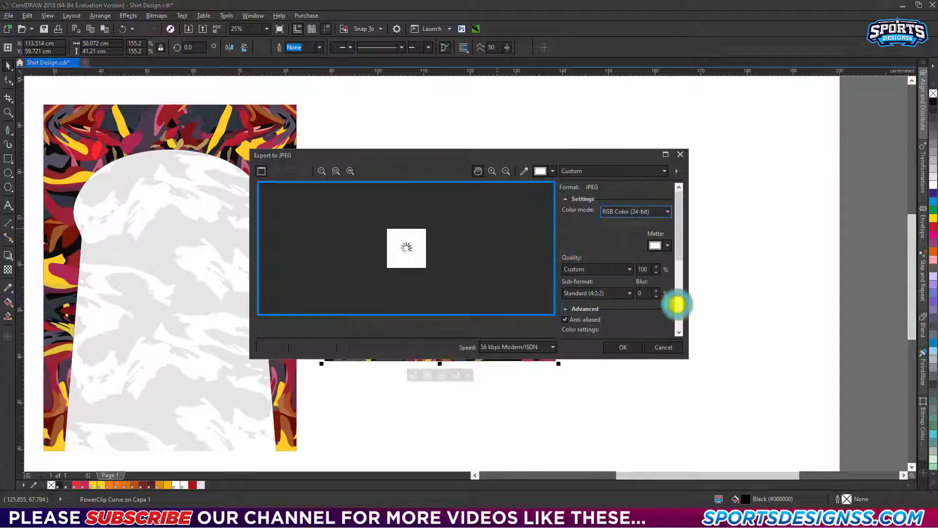
{"action": "left_click", "coordinate": [678, 305]}
{"action": "left_click", "coordinate": [616, 347]}
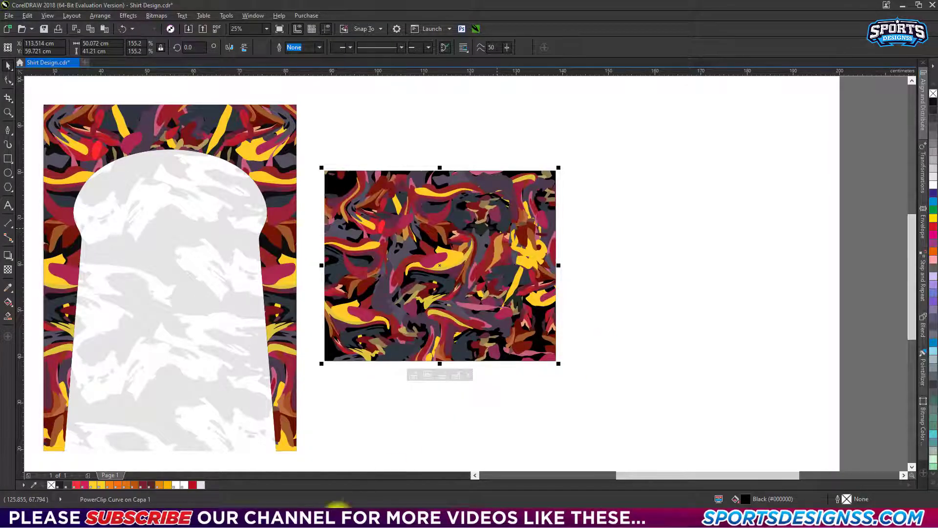
View the exported JPEGs in the Logos folder as extra large icons
{"action": "left_click", "coordinate": [337, 503]}
{"action": "right_click", "coordinate": [306, 176]}
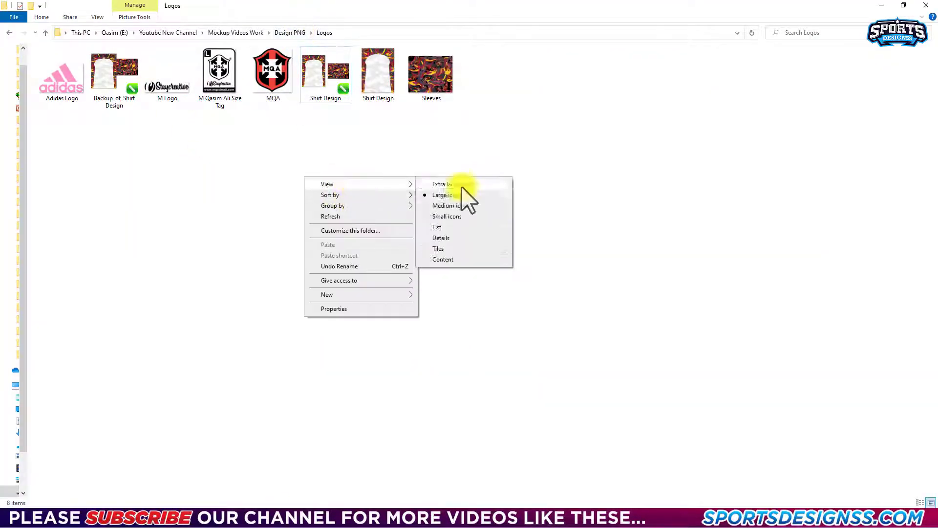
{"action": "left_click", "coordinate": [461, 186]}
{"action": "left_click", "coordinate": [345, 506]}
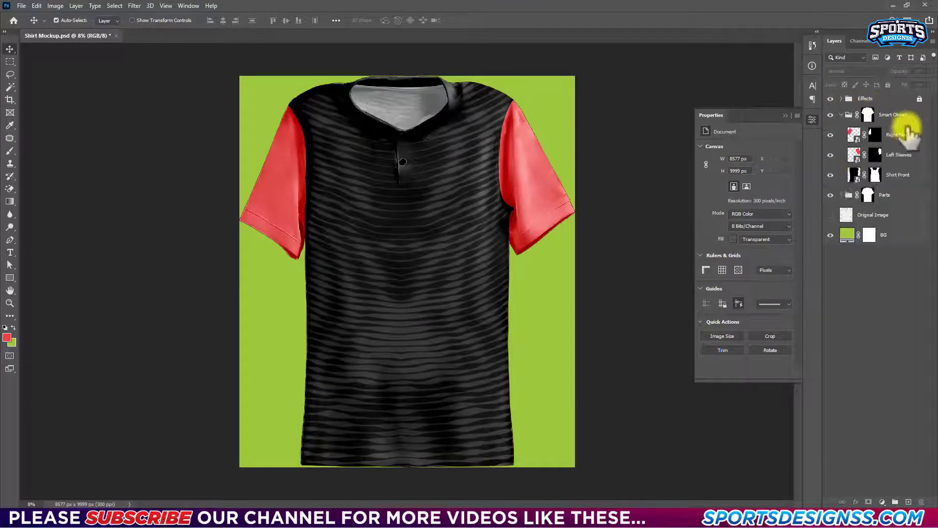
{"action": "double_click", "coordinate": [854, 174]}
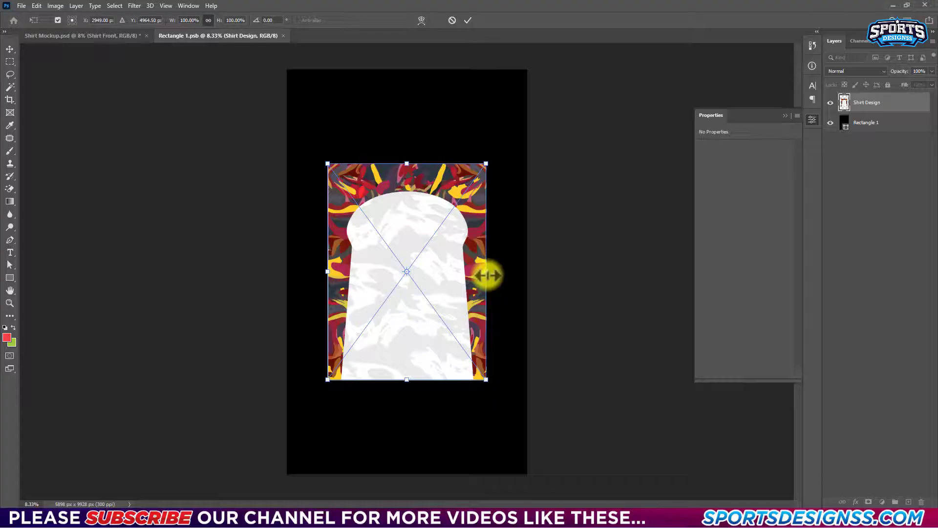
Stretch the placed Shirt Design to fill the Shirt Front canvas, commit, and save
{"action": "left_click_drag", "start_coordinate": [486, 271], "coordinate": [524, 271]}
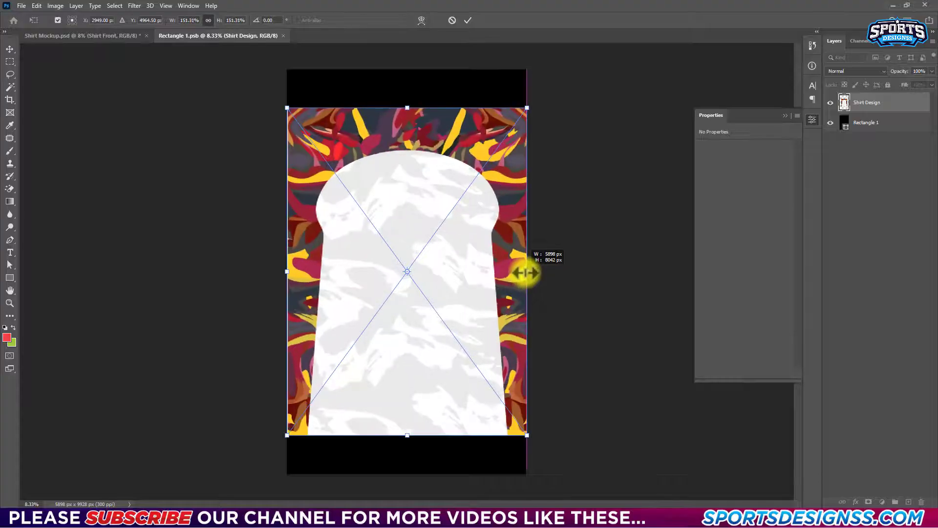
{"action": "left_click_drag", "start_coordinate": [404, 107], "coordinate": [407, 69]}
{"action": "key", "text": "Return"}
{"action": "key", "text": "ctrl+s"}
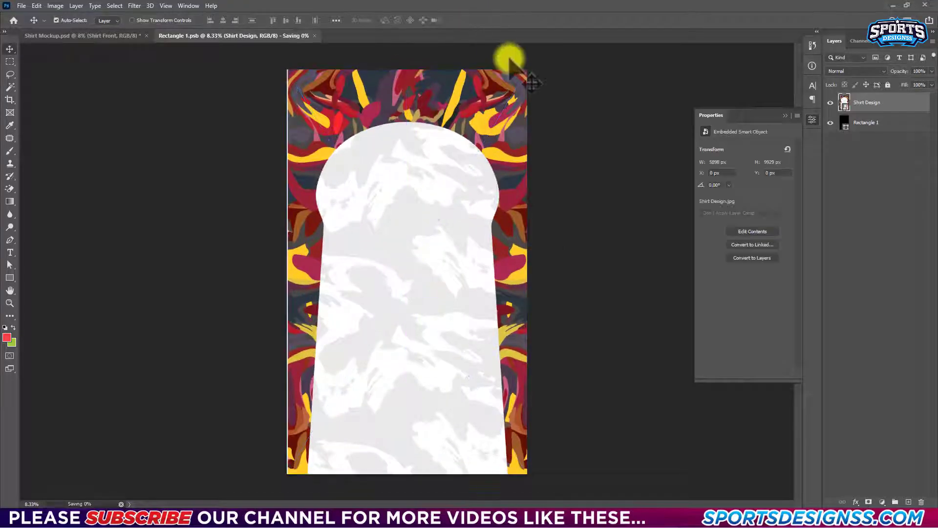
{"action": "left_click", "coordinate": [84, 37]}
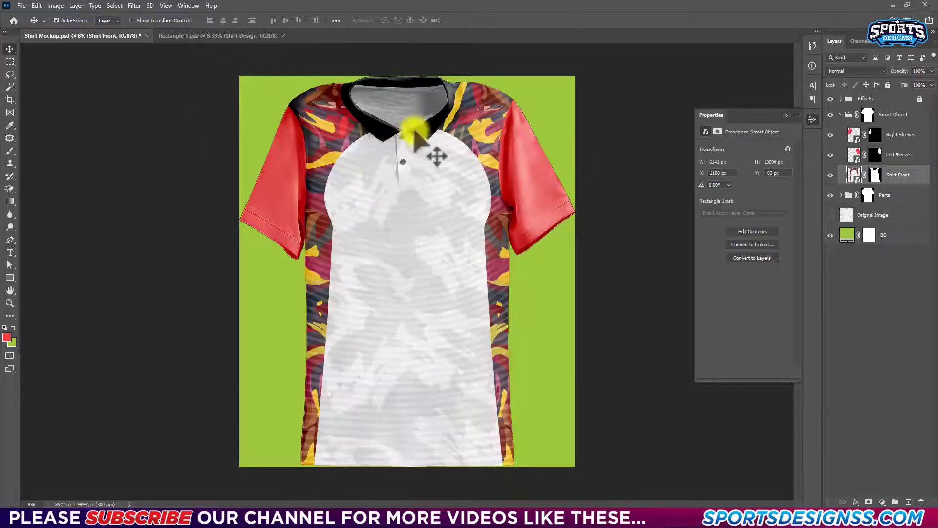
{"action": "double_click", "coordinate": [853, 155]}
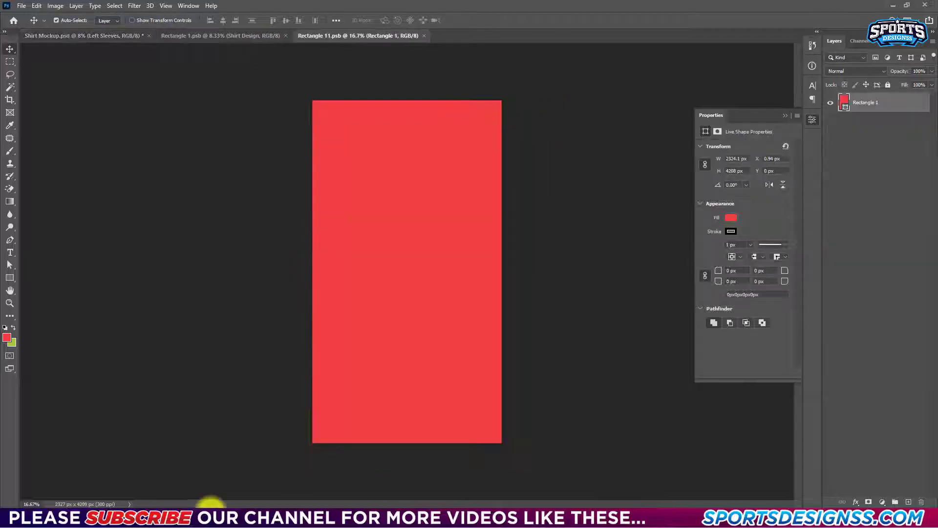
Place Sleeves.jpg on the red panel, scaled to cover most of it
{"action": "left_click", "coordinate": [208, 517]}
{"action": "mouse_move", "coordinate": [399, 303]}
{"action": "left_mouse_down"}
{"action": "mouse_move", "coordinate": [387, 211]}
{"action": "mouse_move", "coordinate": [415, 94]}
{"action": "left_mouse_up"}
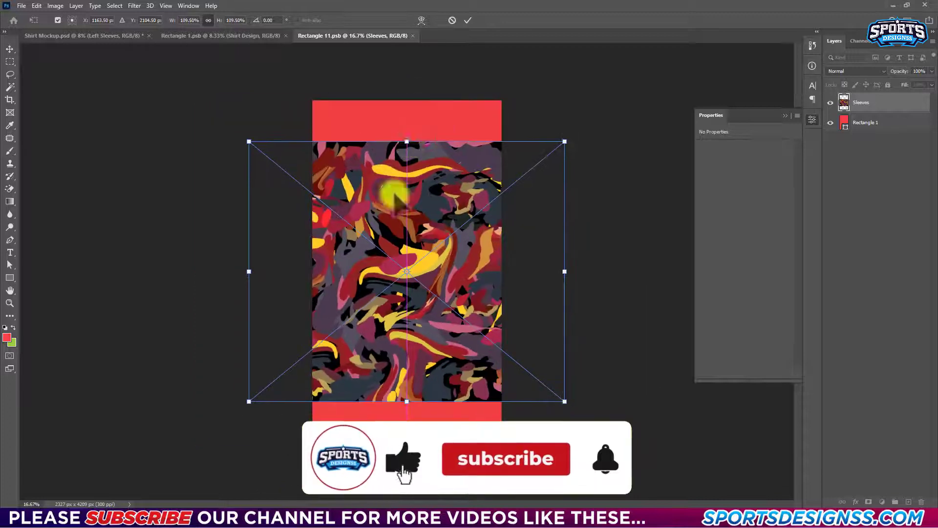
{"action": "mouse_move", "coordinate": [407, 391]}
{"action": "left_mouse_down"}
{"action": "mouse_move", "coordinate": [424, 372]}
{"action": "mouse_move", "coordinate": [406, 288]}
{"action": "left_mouse_up"}
{"action": "key", "text": "Return"}
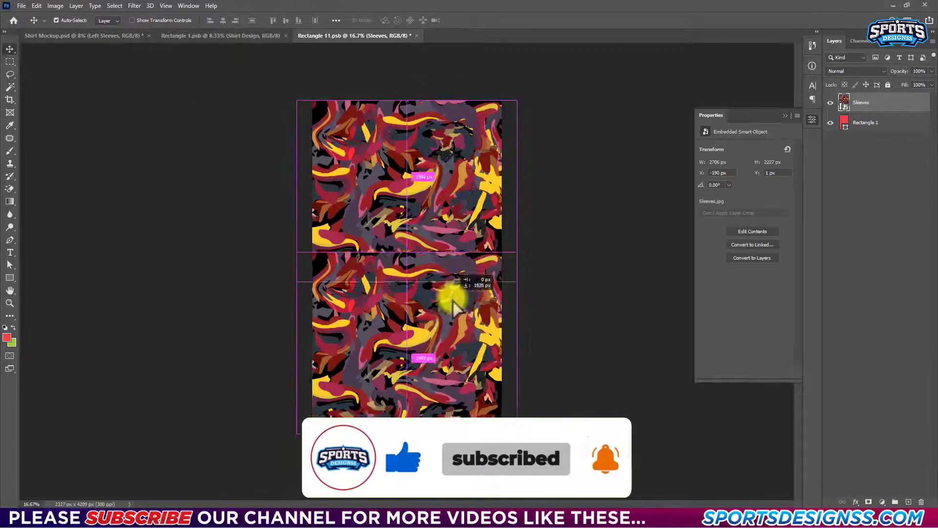
Duplicate the pattern downward and brush a mask over the seam between halves
{"action": "left_click_drag", "start_coordinate": [446, 151], "coordinate": [452, 317]}
{"action": "left_click", "coordinate": [869, 502]}
{"action": "key", "text": "b"}
{"action": "right_click", "coordinate": [375, 230]}
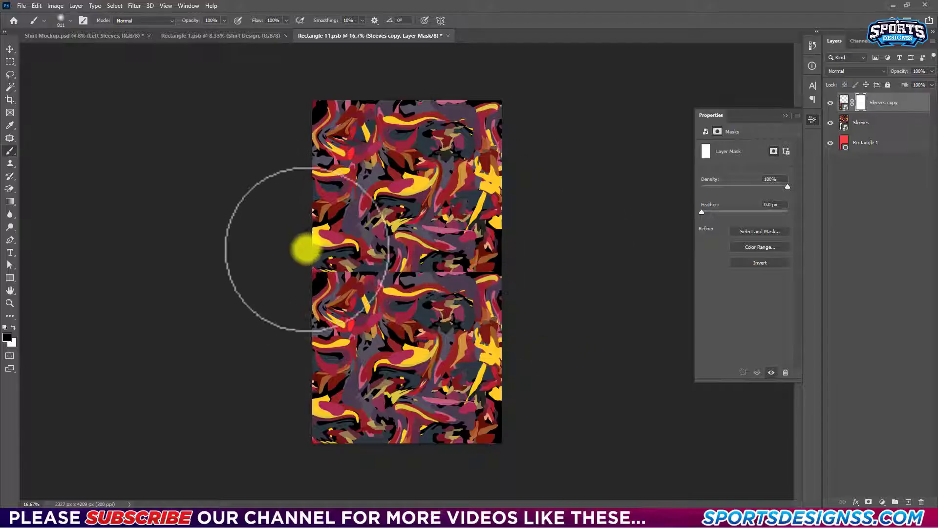
{"action": "mouse_move", "coordinate": [293, 274]}
{"action": "left_mouse_down"}
{"action": "mouse_move", "coordinate": [515, 266]}
{"action": "mouse_move", "coordinate": [409, 356]}
{"action": "mouse_move", "coordinate": [399, 230]}
{"action": "mouse_move", "coordinate": [518, 234]}
{"action": "left_mouse_up"}
Stretch both pattern layers over the bottom red band and rescale the seam mask
{"action": "key", "text": "shift+alt+bracketleft"}
{"action": "key", "text": "ctrl+t"}
{"action": "left_click_drag", "start_coordinate": [407, 421], "coordinate": [405, 446]}
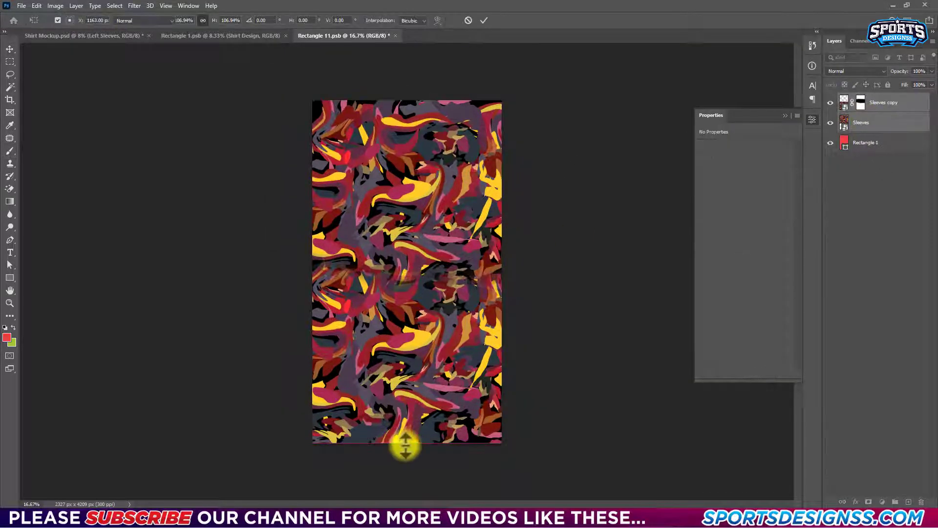
{"action": "key", "text": "Return"}
{"action": "left_click", "coordinate": [861, 103]}
{"action": "key", "text": "ctrl+t"}
{"action": "mouse_move", "coordinate": [406, 299]}
{"action": "left_mouse_down"}
{"action": "mouse_move", "coordinate": [407, 309]}
{"action": "mouse_move", "coordinate": [446, 324]}
{"action": "left_mouse_up"}
{"action": "key", "text": "Return"}
Shift the blended seam, merge the pattern layers over the panel, and save Rectangle 11.psb
{"action": "left_click", "coordinate": [859, 104]}
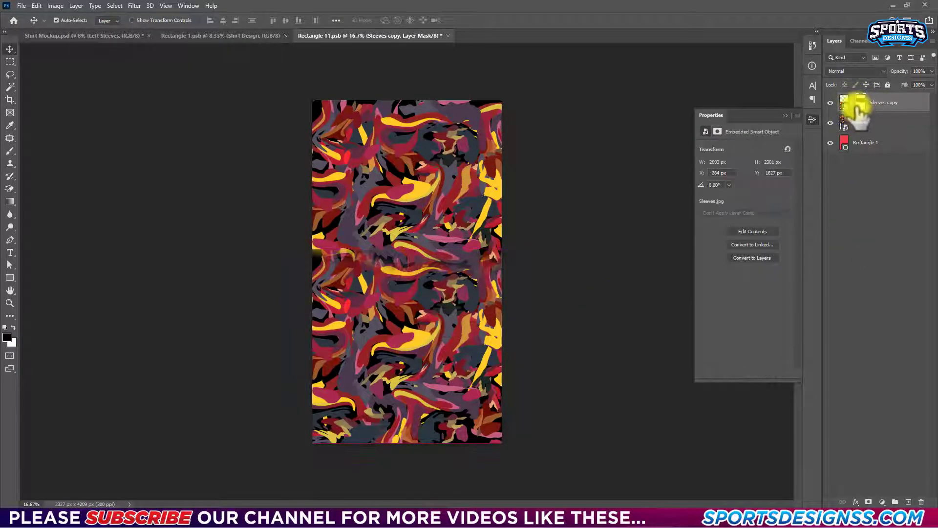
{"action": "key", "text": "ctrl+t"}
{"action": "left_click_drag", "start_coordinate": [404, 293], "coordinate": [419, 283]}
{"action": "key", "text": "Return"}
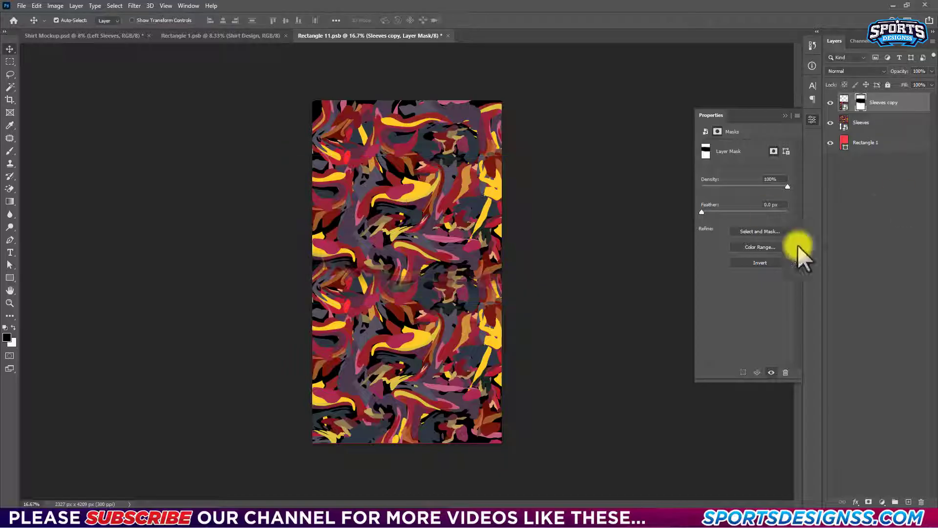
{"action": "left_click_drag", "start_coordinate": [478, 151], "coordinate": [478, 178]}
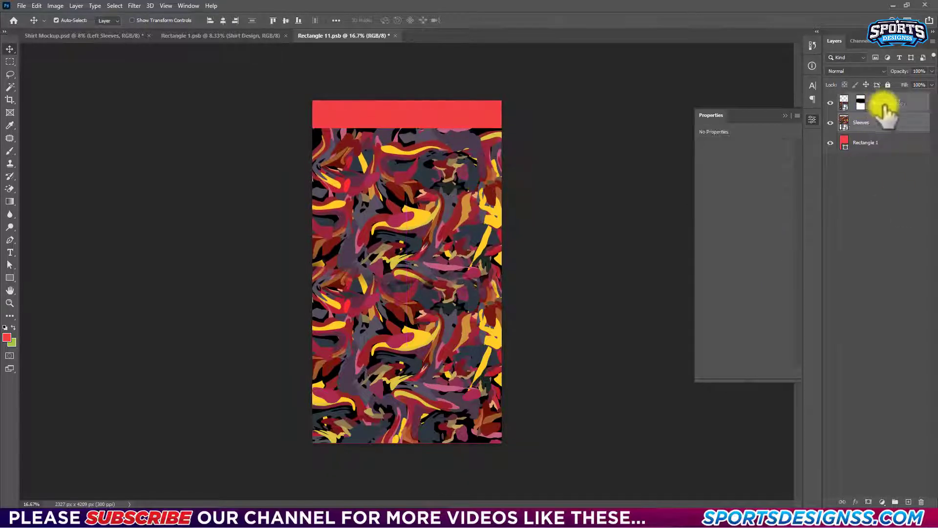
{"action": "key", "text": "ctrl+e"}
{"action": "left_click_drag", "start_coordinate": [405, 142], "coordinate": [411, 94]}
{"action": "key", "text": "ctrl+s"}
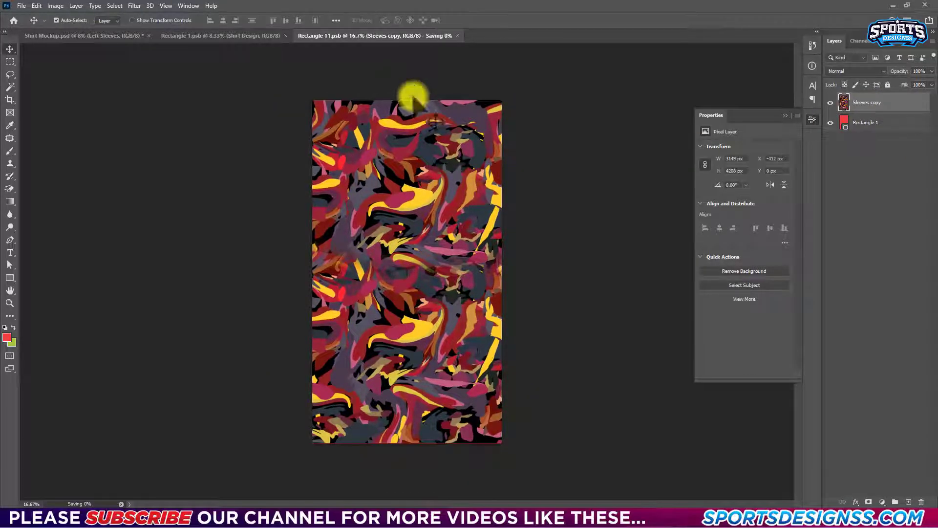
Check the sleeves in Shirt Mockup.psd, then pick a foreground colour in Shirt Design
{"action": "left_click", "coordinate": [110, 36]}
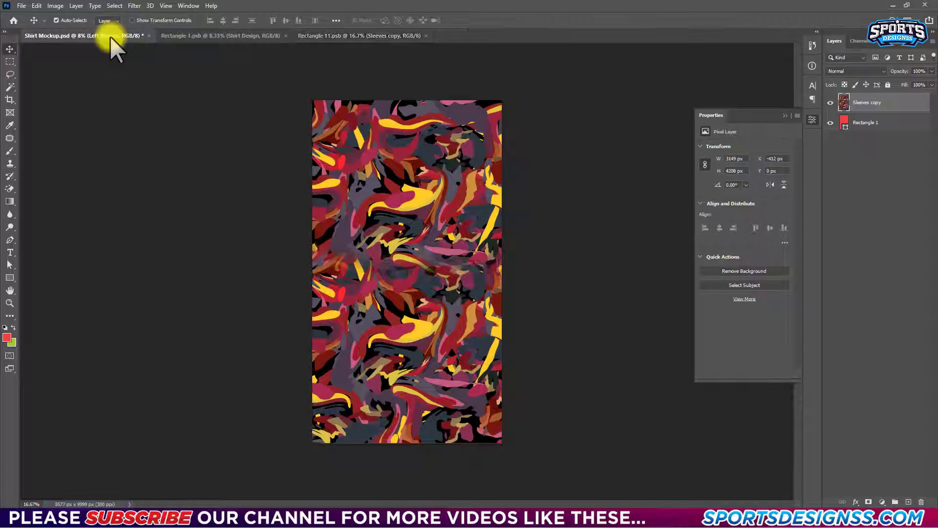
{"action": "left_click", "coordinate": [852, 230]}
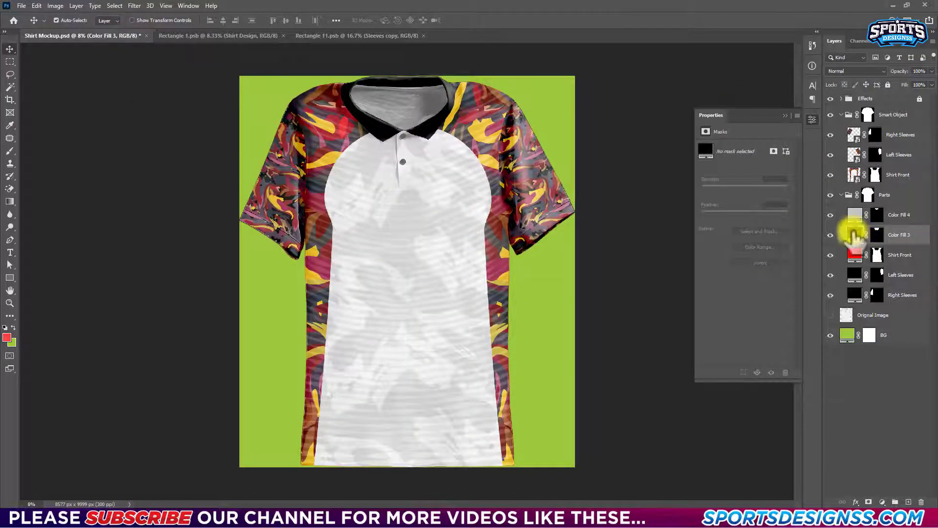
{"action": "left_click", "coordinate": [235, 37]}
{"action": "left_click", "coordinate": [8, 337]}
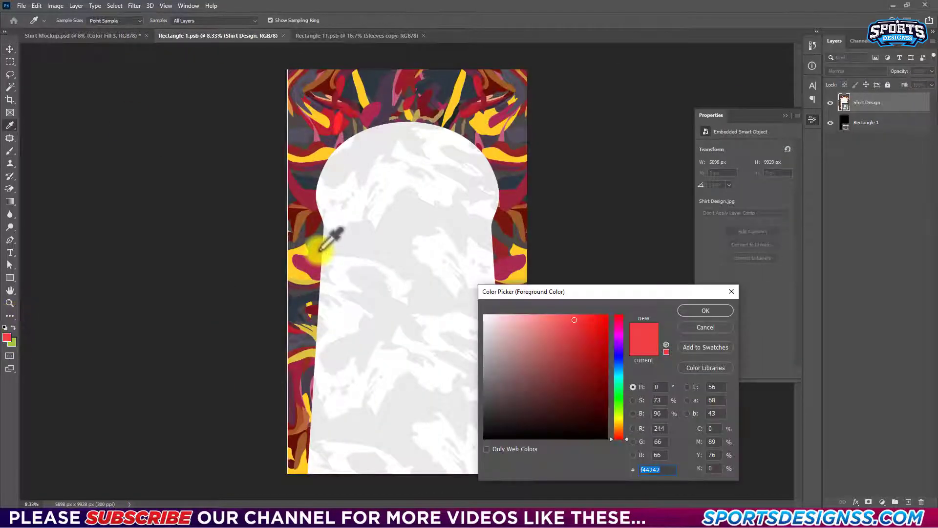
Fill the collar's Color Fill 3 layer with white
{"action": "key", "text": "Return"}
{"action": "left_click", "coordinate": [13, 326]}
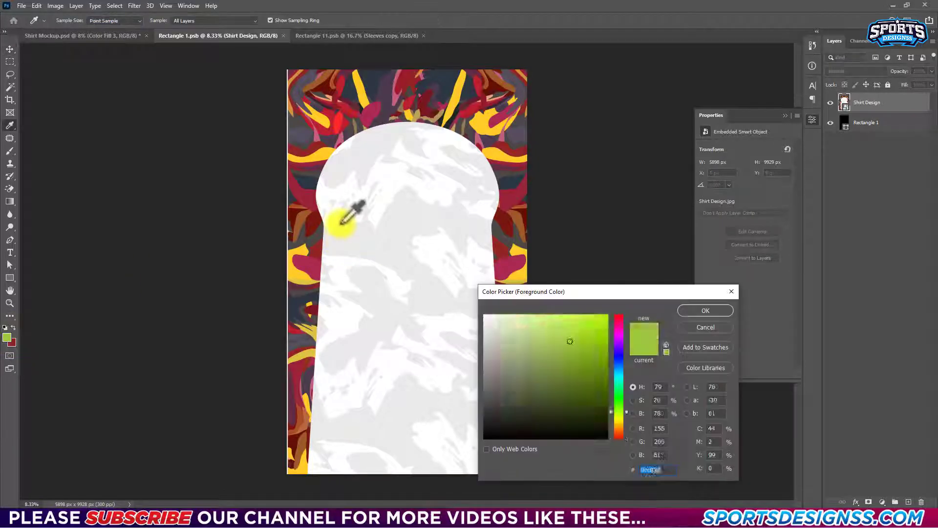
{"action": "left_click", "coordinate": [357, 210]}
{"action": "key", "text": "Return"}
{"action": "left_click", "coordinate": [105, 34]}
{"action": "key", "text": "alt+BackSpace"}
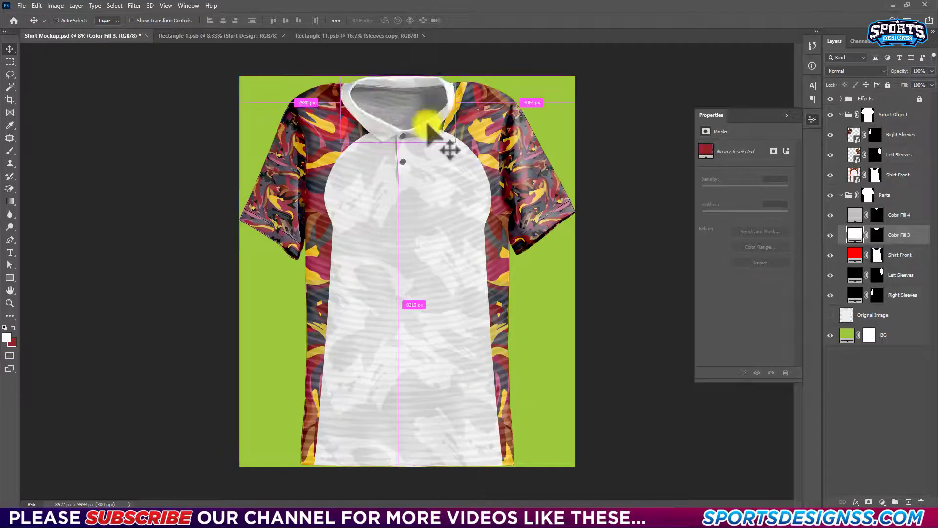
Trace outlines of both sleeve cuffs with the Pen tool
{"action": "scroll", "coordinate": [509, 205], "scroll_direction": "up", "scroll_amount": 3}
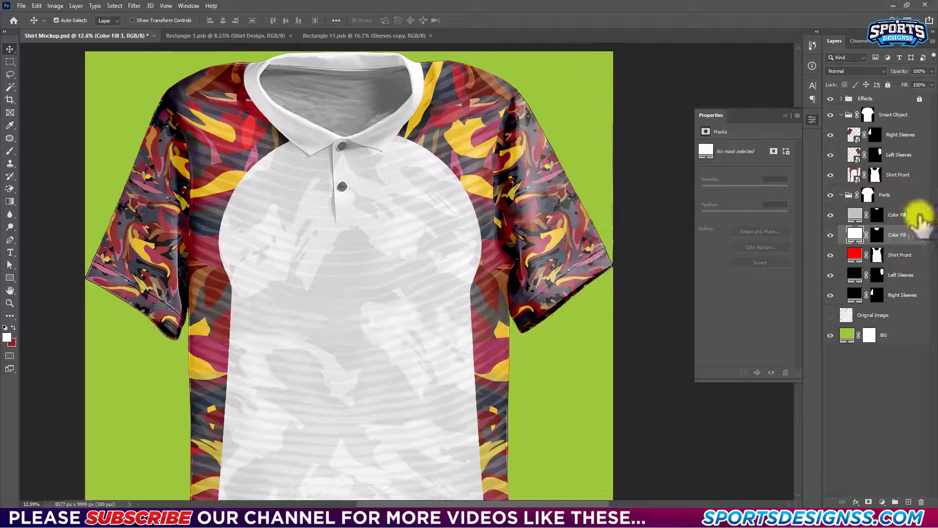
{"action": "left_click", "coordinate": [920, 216]}
{"action": "key", "text": "p"}
{"action": "scroll", "coordinate": [520, 330], "scroll_direction": "up", "scroll_amount": 2}
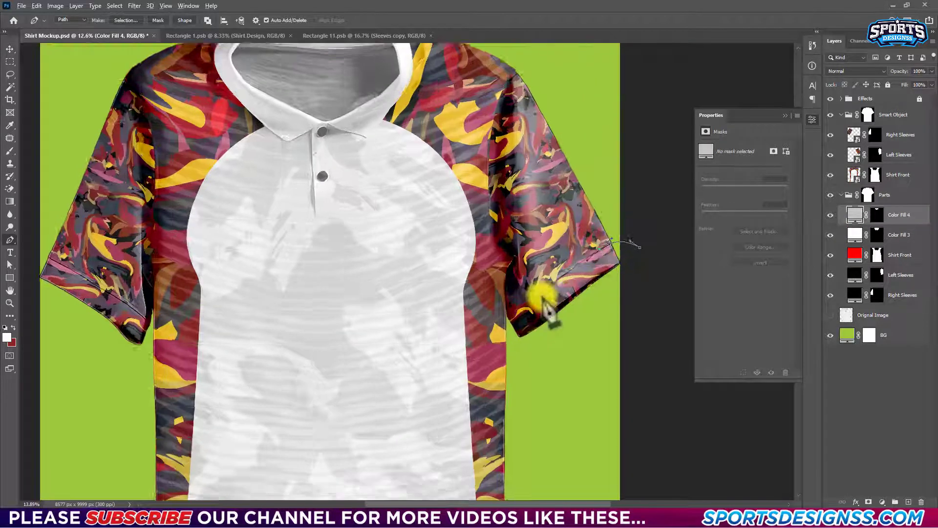
{"action": "scroll", "coordinate": [533, 313], "scroll_direction": "up", "scroll_amount": 2}
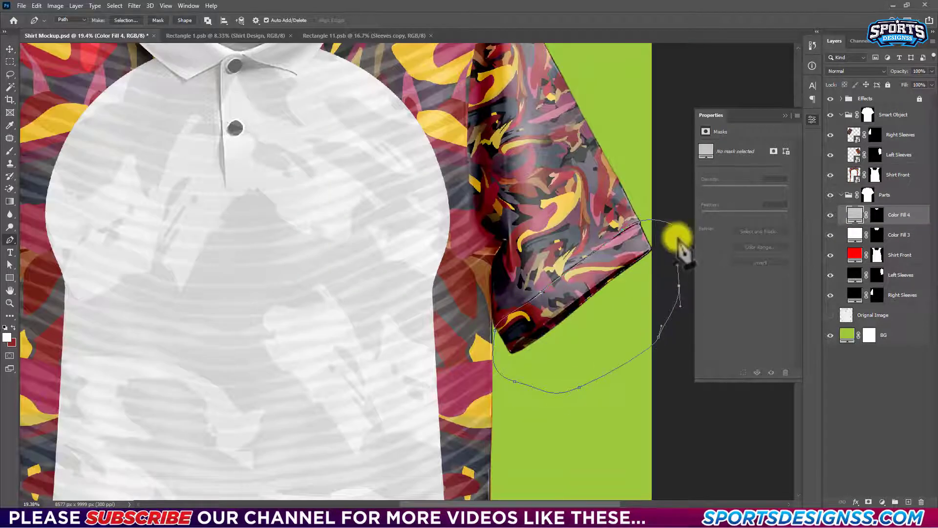
{"action": "scroll", "coordinate": [440, 293], "scroll_direction": "left", "scroll_amount": 5}
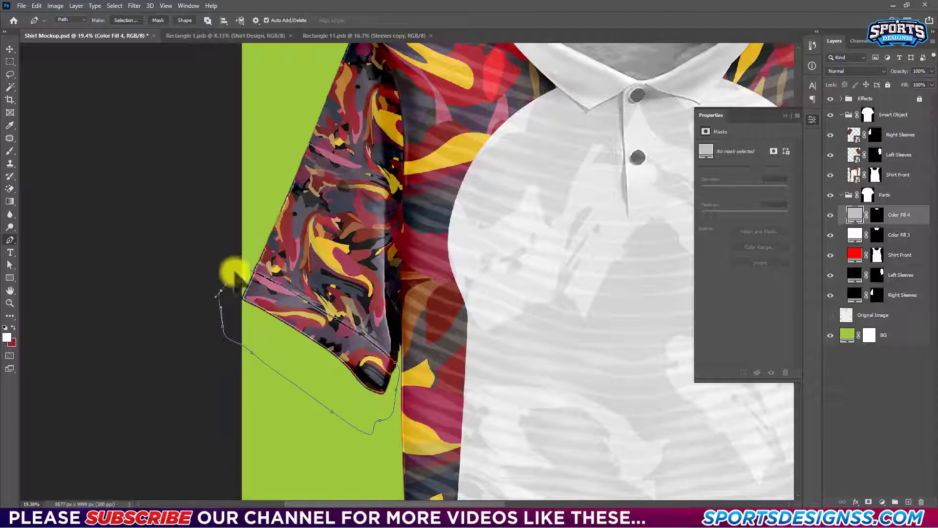
{"action": "scroll", "coordinate": [240, 283], "scroll_direction": "down", "scroll_amount": 2}
{"action": "left_click_drag", "start_coordinate": [447, 279], "coordinate": [438, 290]}
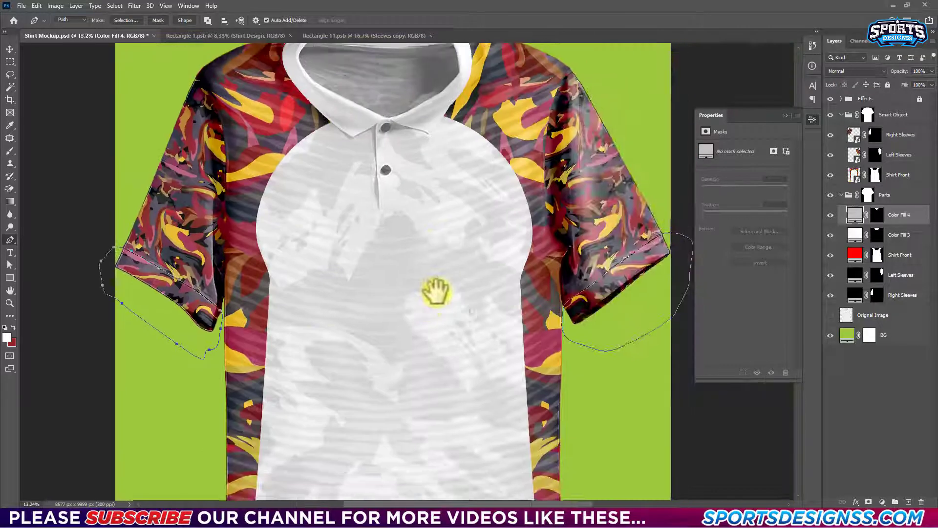
Add white Color Fill 5 from the cuff paths inside the Smart Object group, and save
{"action": "left_click", "coordinate": [882, 501]}
{"action": "left_click", "coordinate": [885, 330]}
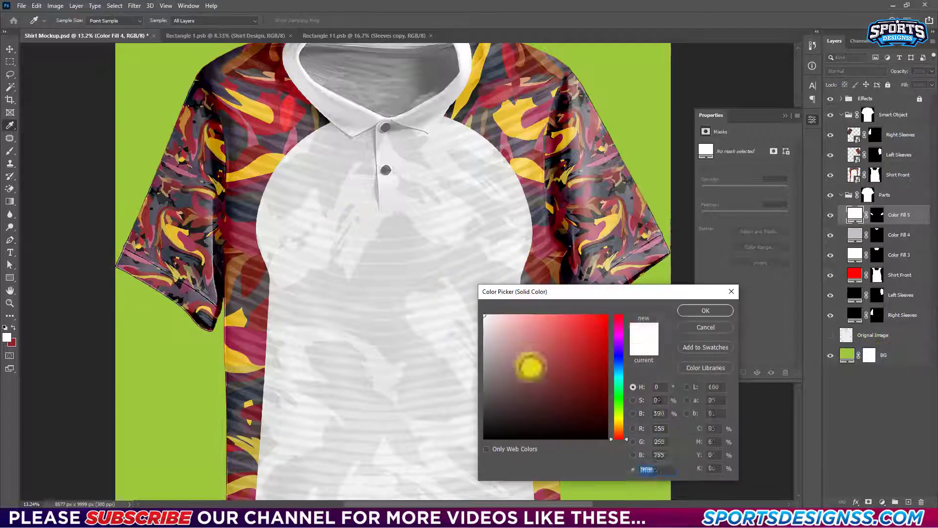
{"action": "key", "text": "Return"}
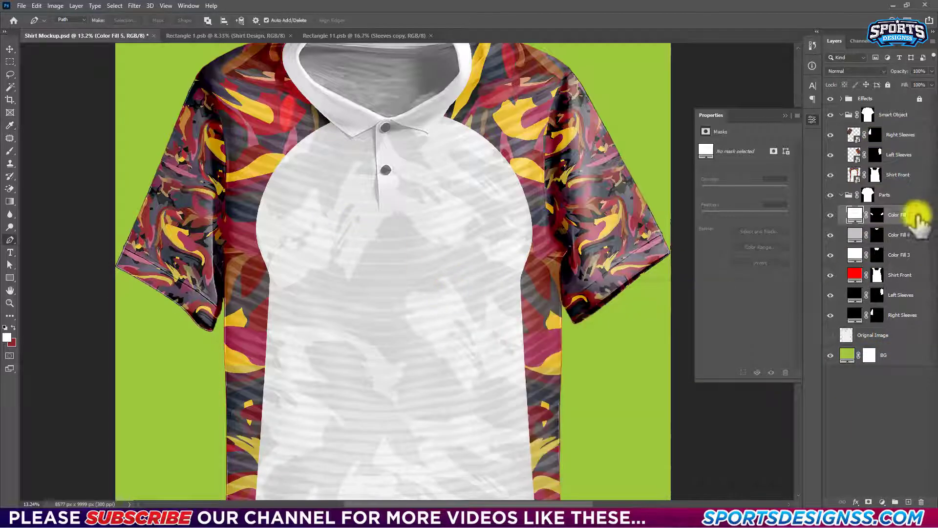
{"action": "left_click_drag", "start_coordinate": [918, 217], "coordinate": [897, 145]}
{"action": "key", "text": "ctrl+0"}
{"action": "key", "text": "v"}
{"action": "key", "text": "ctrl+s"}
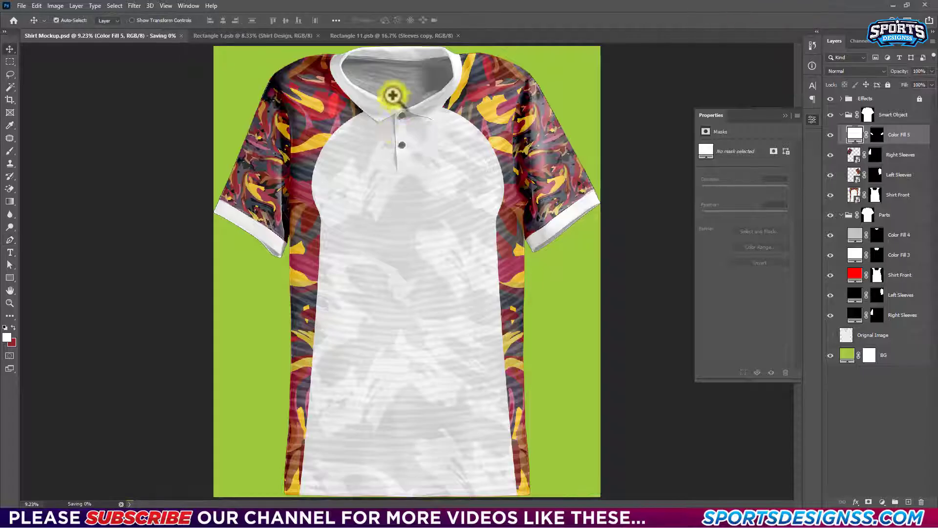
{"action": "scroll", "coordinate": [392, 95], "scroll_direction": "up", "scroll_amount": 5}
Outline the two placket buttons with the Pen tool
{"action": "left_click", "coordinate": [875, 195]}
{"action": "key", "text": "b"}
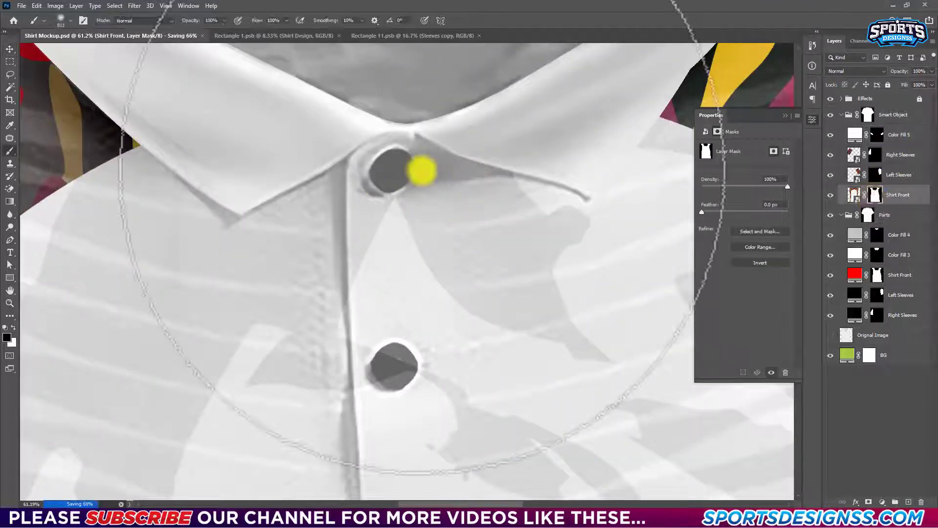
{"action": "key", "text": "p"}
{"action": "left_click", "coordinate": [390, 149]}
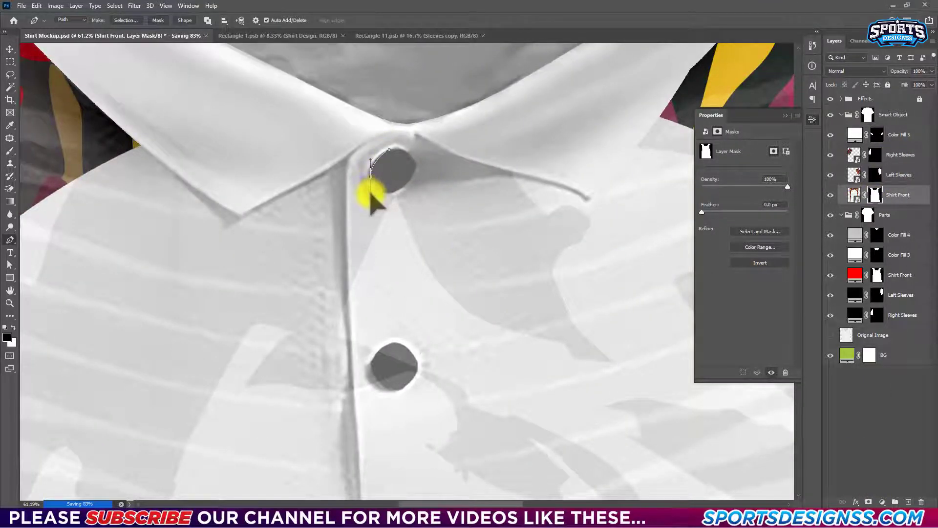
{"action": "left_click_drag", "start_coordinate": [371, 192], "coordinate": [371, 179]}
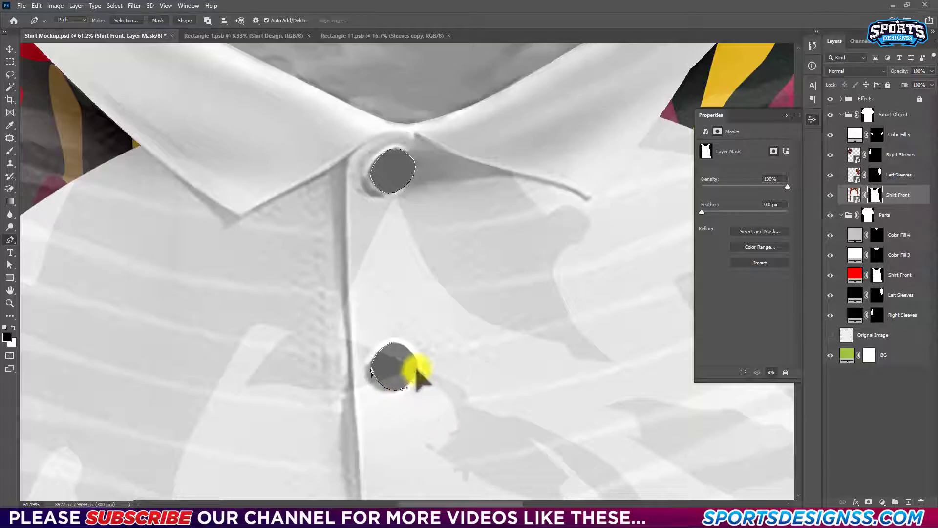
{"action": "left_click", "coordinate": [389, 345]}
Fill the button outlines with black as a new fill layer
{"action": "scroll", "coordinate": [390, 344], "scroll_direction": "down", "scroll_amount": 2}
{"action": "scroll", "coordinate": [387, 343], "scroll_direction": "down", "scroll_amount": 2}
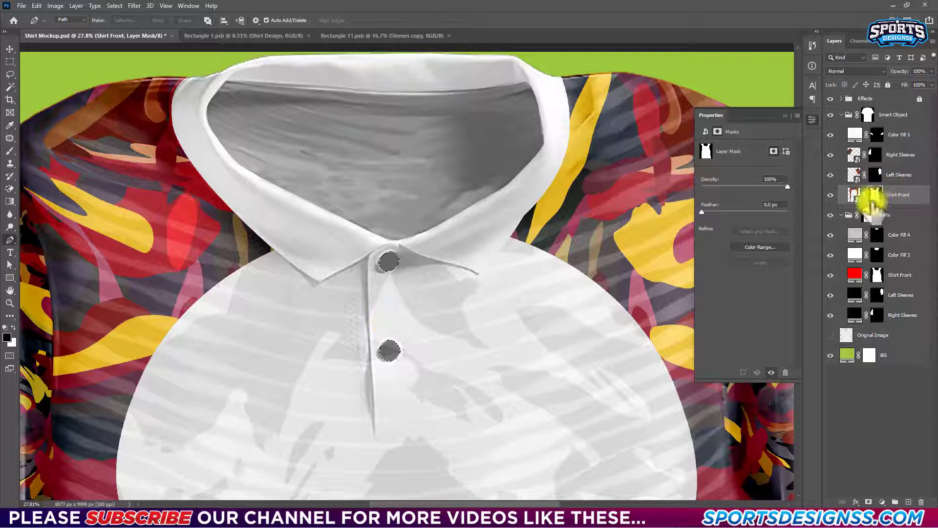
{"action": "left_click", "coordinate": [902, 237]}
{"action": "key", "text": "b"}
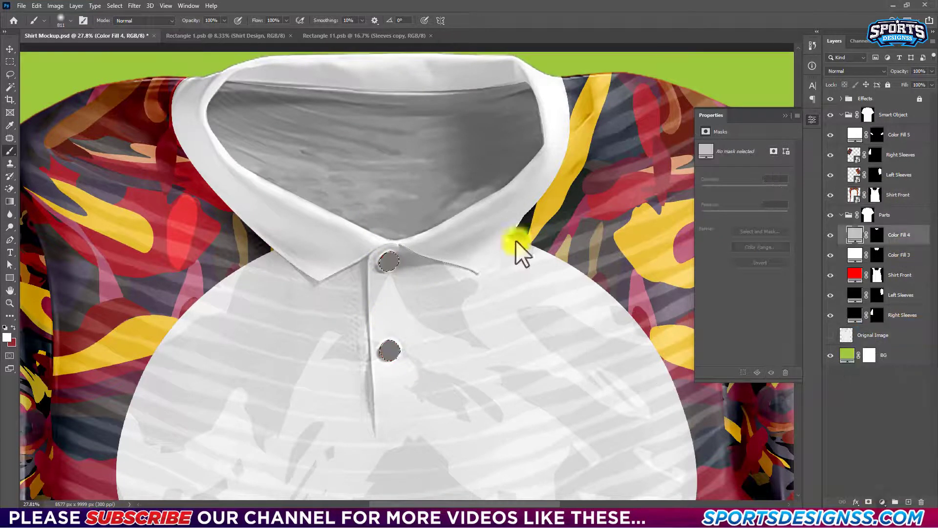
{"action": "left_click_drag", "start_coordinate": [538, 391], "coordinate": [398, 487]}
{"action": "left_click", "coordinate": [712, 308]}
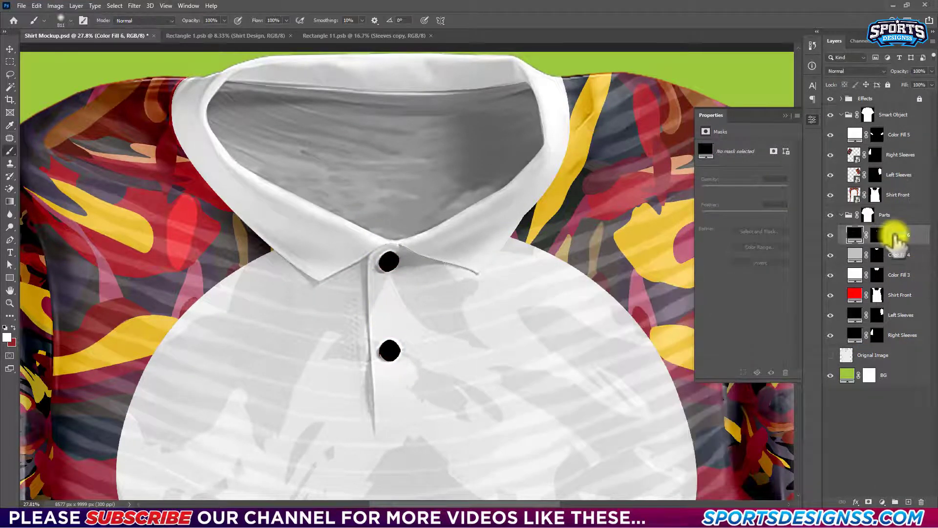
Reselect the Shirt Front mask with the Brush and fit the shirt in view
{"action": "key", "text": "v"}
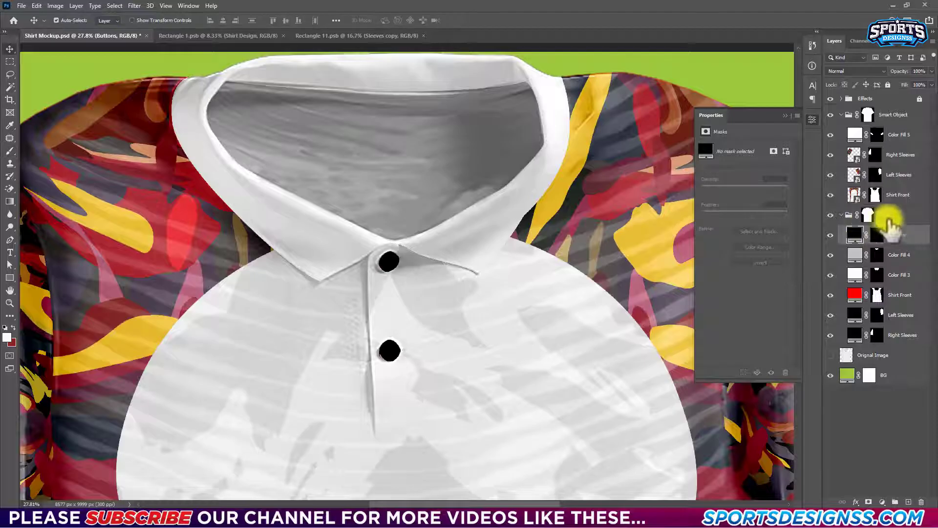
{"action": "left_click", "coordinate": [877, 295]}
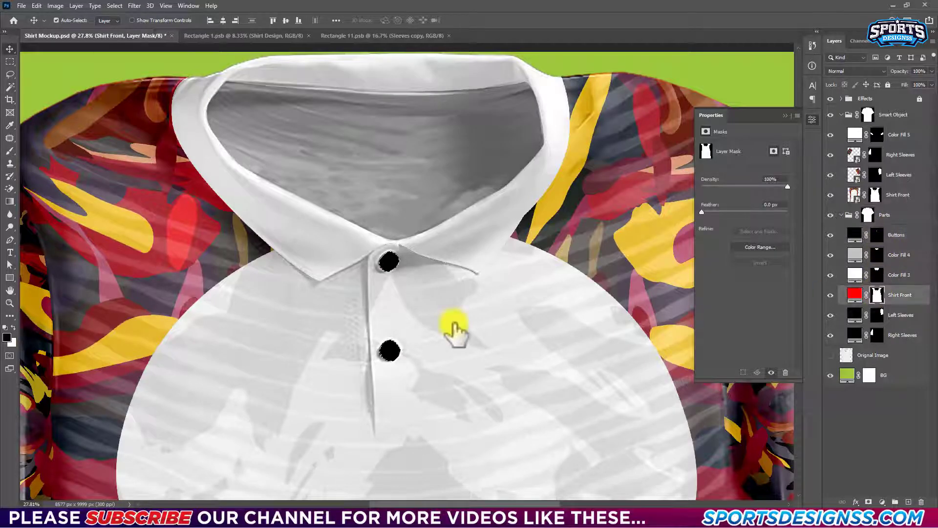
{"action": "key", "text": "b"}
{"action": "key", "text": "ctrl+0"}
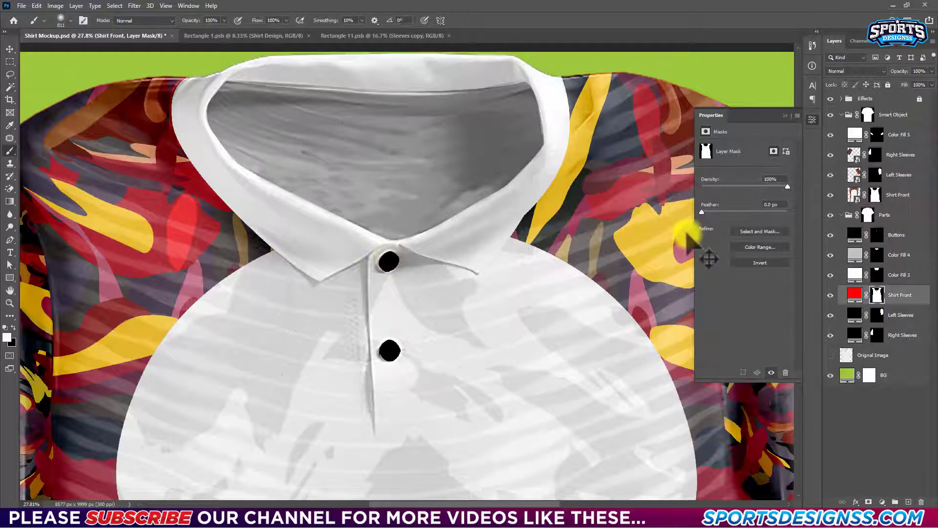
Save, then place the MQA crest and shrink it onto the upper right chest
{"action": "key", "text": "v"}
{"action": "key", "text": "ctrl+s"}
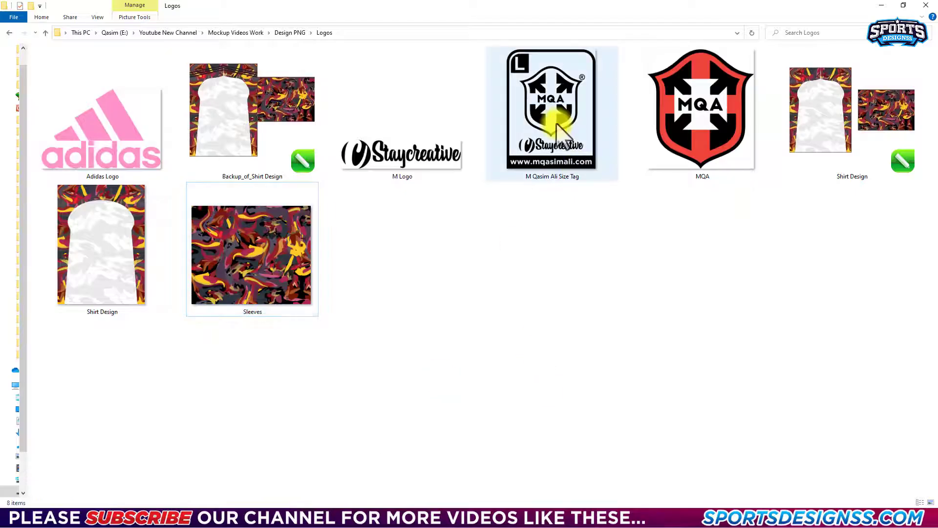
{"action": "left_click_drag", "start_coordinate": [712, 130], "coordinate": [387, 168]}
{"action": "key", "text": "Return"}
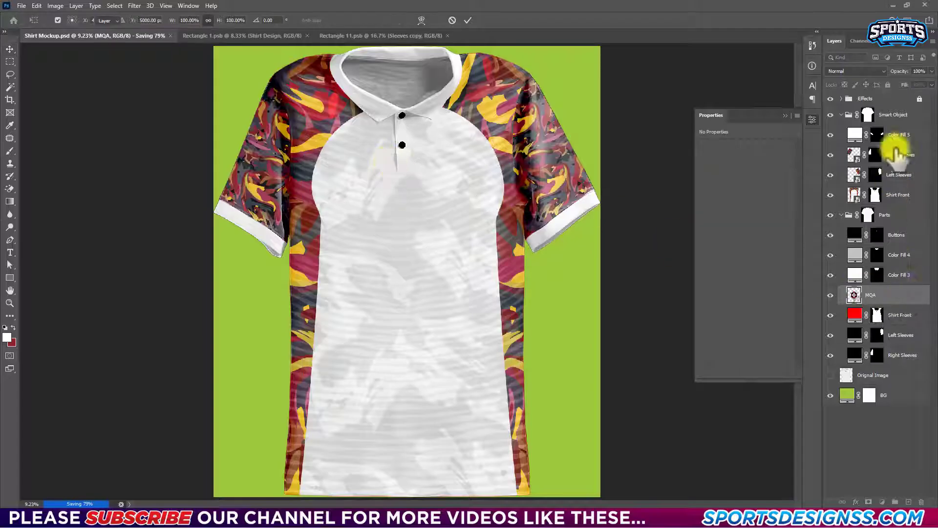
{"action": "key", "text": "ctrl+t"}
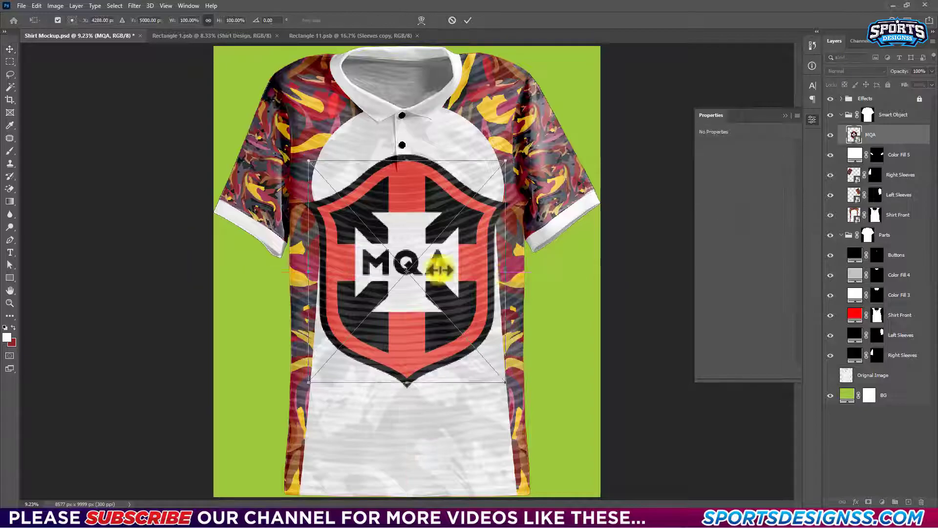
{"action": "mouse_move", "coordinate": [512, 271]}
{"action": "left_mouse_down"}
{"action": "mouse_move", "coordinate": [429, 272]}
{"action": "mouse_move", "coordinate": [469, 155]}
{"action": "left_mouse_up"}
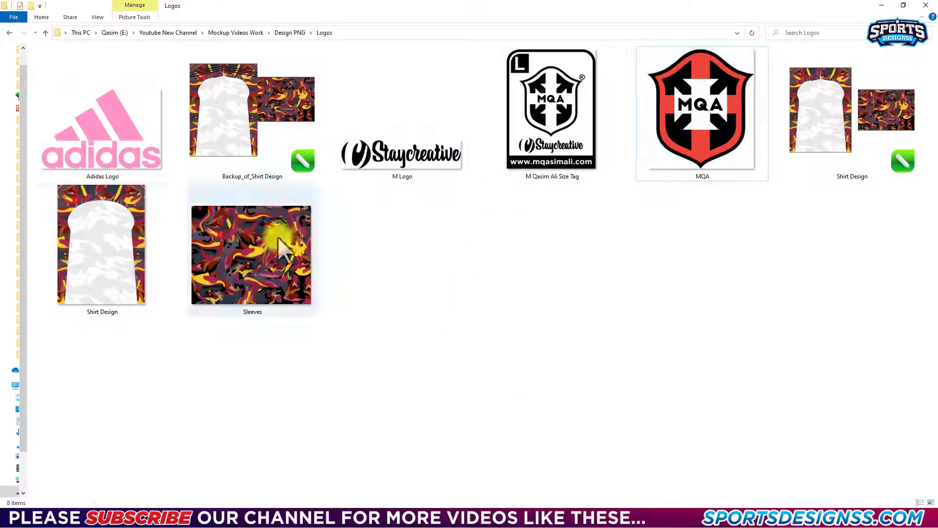
Bring in the Adidas, Staycreative and size-tag logos, fitting the size tag inside the neck
{"action": "left_click", "coordinate": [103, 122]}
{"action": "left_click", "coordinate": [403, 122], "text": "ctrl"}
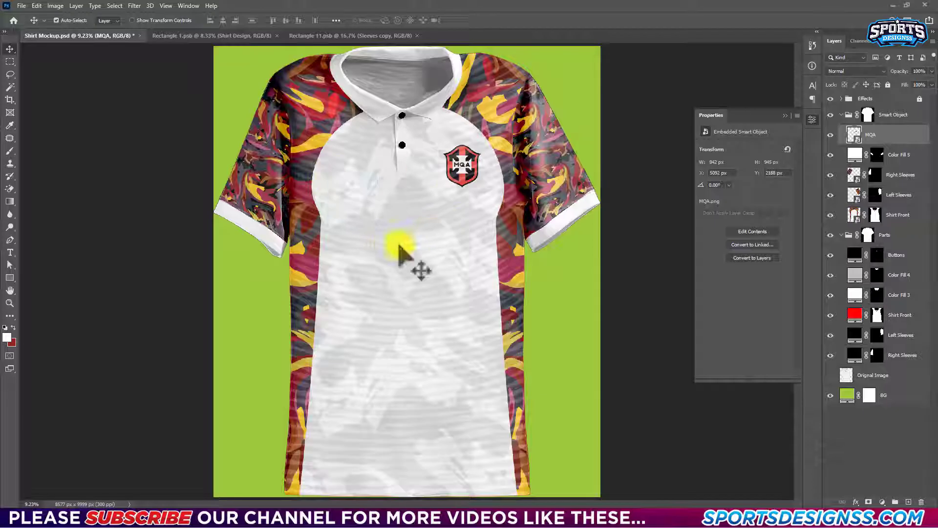
{"action": "left_click_drag", "start_coordinate": [547, 117], "coordinate": [386, 244]}
{"action": "mouse_move", "coordinate": [405, 183]}
{"action": "left_mouse_down"}
{"action": "mouse_move", "coordinate": [401, 252]}
{"action": "mouse_move", "coordinate": [408, 82]}
{"action": "left_mouse_up"}
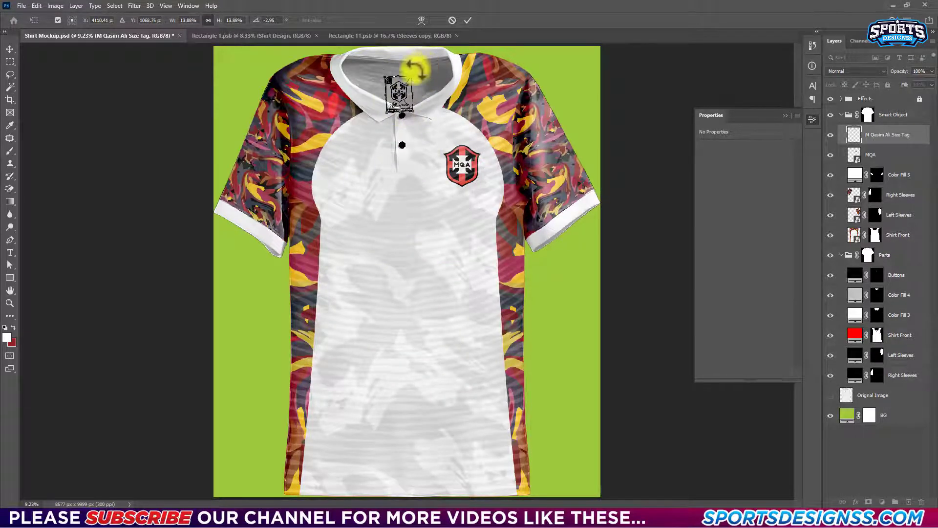
{"action": "key", "text": "Return"}
Size the Adidas logo on the left chest and place Staycreative across the chest
{"action": "mouse_move", "coordinate": [440, 272]}
{"action": "left_mouse_down"}
{"action": "mouse_move", "coordinate": [438, 248]}
{"action": "mouse_move", "coordinate": [371, 161]}
{"action": "left_mouse_up"}
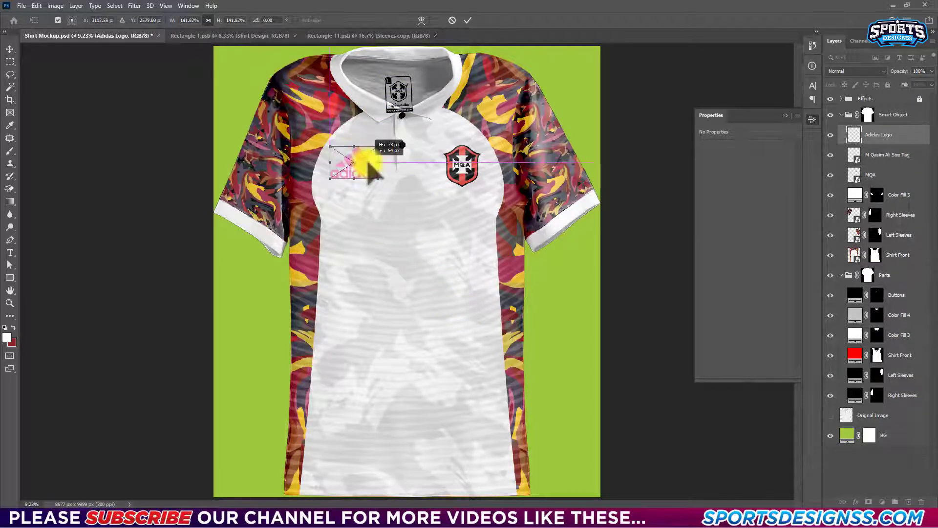
{"action": "key", "text": "Return"}
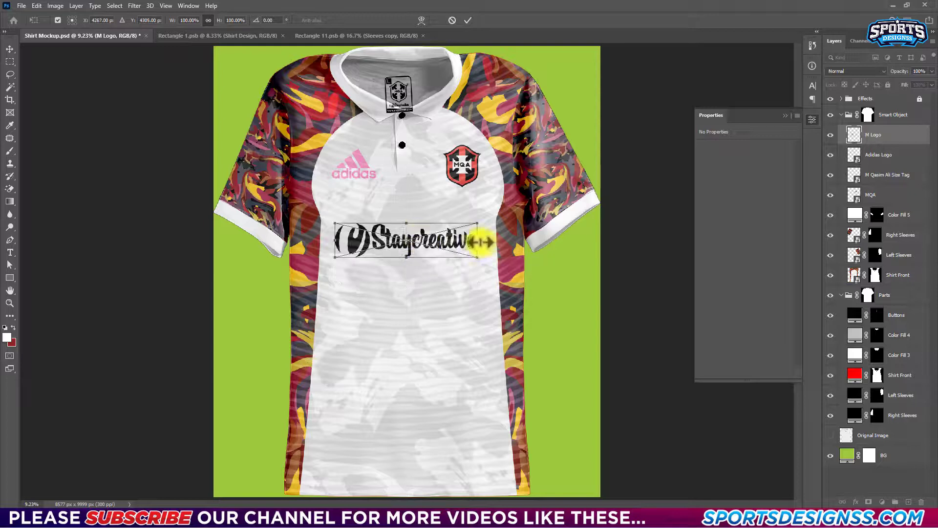
{"action": "left_click_drag", "start_coordinate": [478, 241], "coordinate": [469, 249]}
{"action": "key", "text": "Return"}
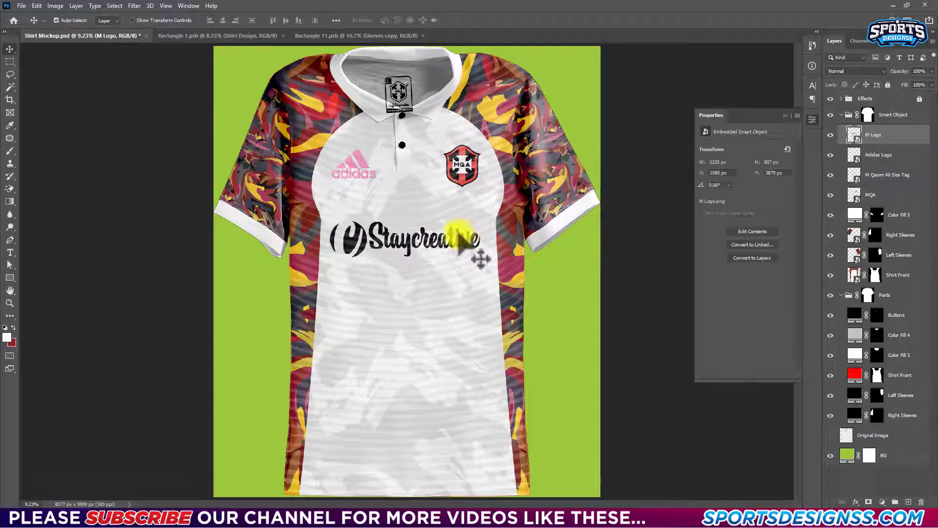
{"action": "left_click", "coordinate": [907, 153]}
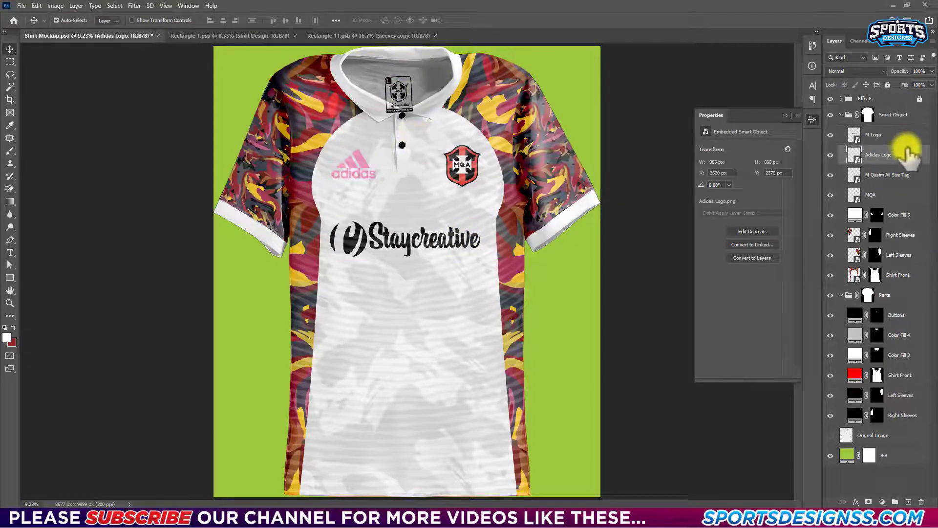
Give the Adidas Logo layer a black Color Overlay style
{"action": "double_click", "coordinate": [904, 155]}
{"action": "left_click", "coordinate": [581, 322]}
{"action": "left_click", "coordinate": [785, 226]}
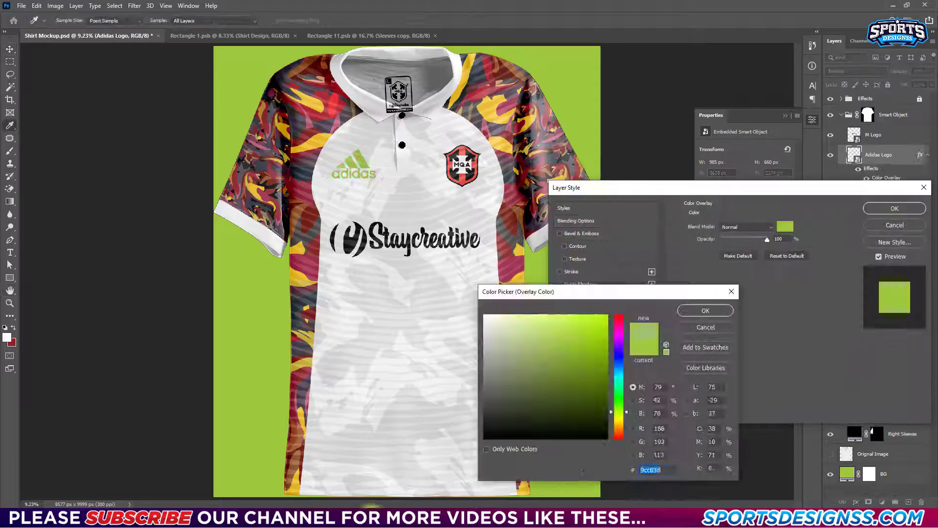
{"action": "left_click", "coordinate": [484, 438]}
{"action": "left_click", "coordinate": [709, 310]}
{"action": "left_click", "coordinate": [894, 208]}
Open the MQA crest's source image, select its red areas, and close it
{"action": "left_click", "coordinate": [896, 215]}
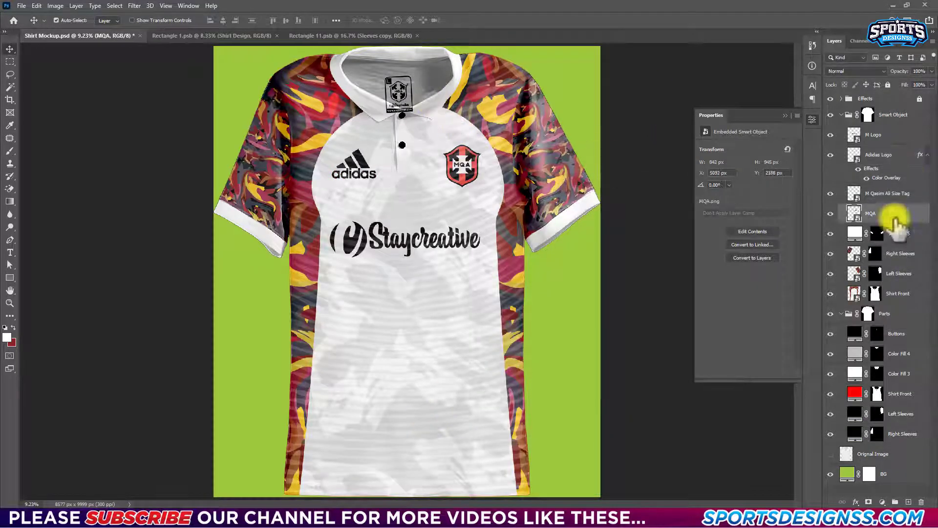
{"action": "left_click", "coordinate": [473, 36]}
{"action": "key", "text": "w"}
{"action": "left_click", "coordinate": [416, 108]}
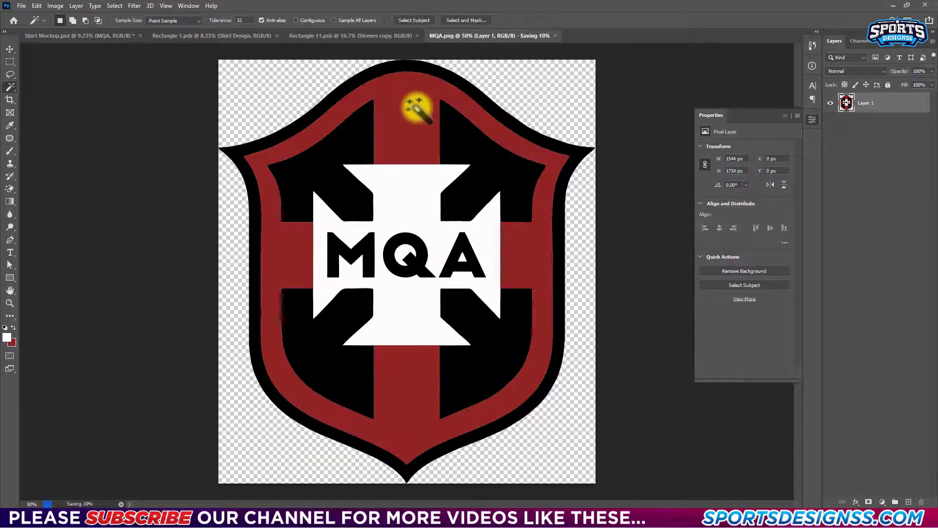
{"action": "key", "text": "ctrl+w"}
Zoom to the neck size tag, lower its Fill to about 15%, and add a mask
{"action": "left_click", "coordinate": [887, 193]}
{"action": "key", "text": "z"}
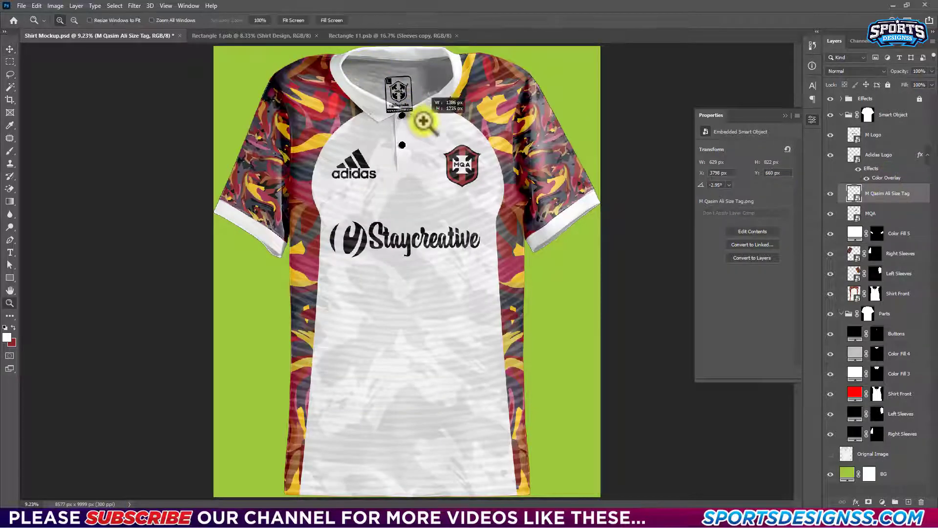
{"action": "left_click", "coordinate": [429, 120]}
{"action": "left_click_drag", "start_coordinate": [905, 84], "coordinate": [875, 83]}
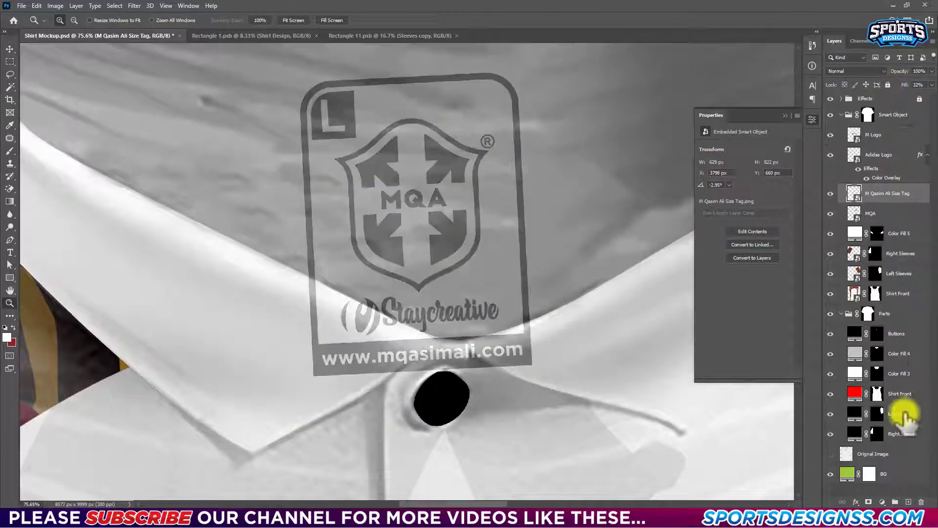
{"action": "left_click", "coordinate": [869, 502]}
{"action": "key", "text": "b"}
Mask the size tag behind the collar and feather the mask 3.2 px
{"action": "left_click_drag", "start_coordinate": [877, 333], "coordinate": [877, 348]}
{"action": "left_click_drag", "start_coordinate": [876, 351], "coordinate": [877, 194]}
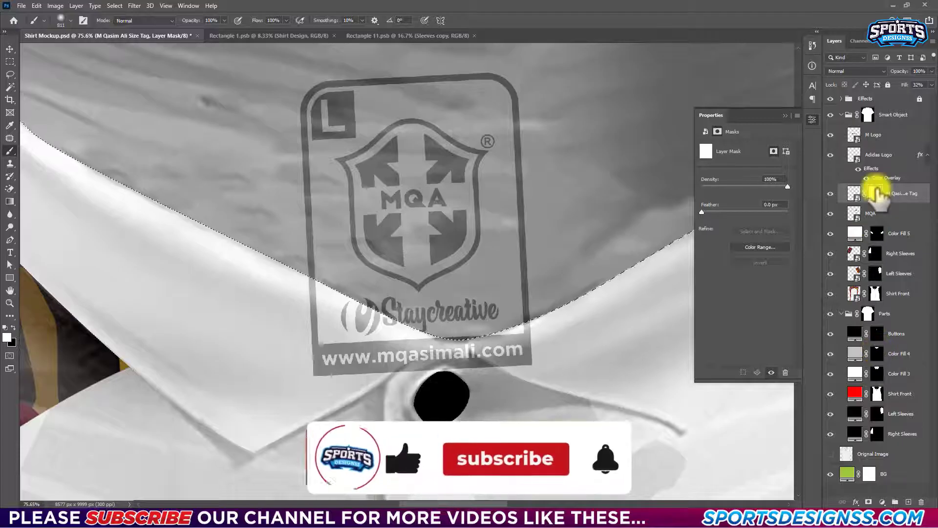
{"action": "key", "text": "ctrl+s"}
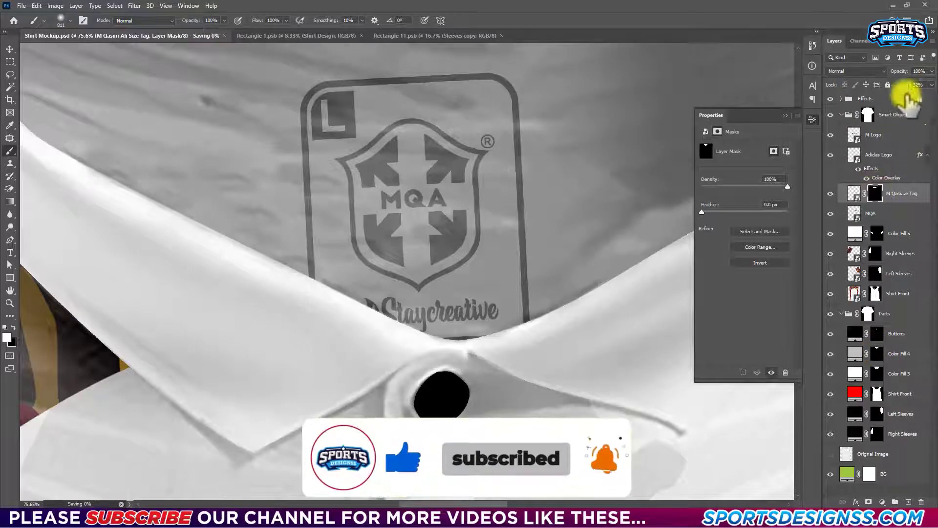
{"action": "left_click_drag", "start_coordinate": [701, 211], "coordinate": [717, 208]}
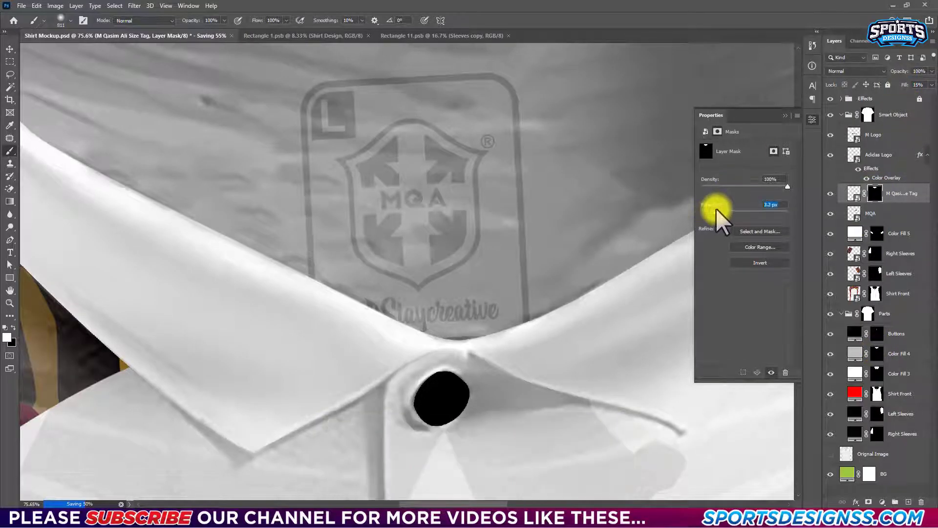
{"action": "key", "text": "ctrl+0"}
{"action": "key", "text": "v"}
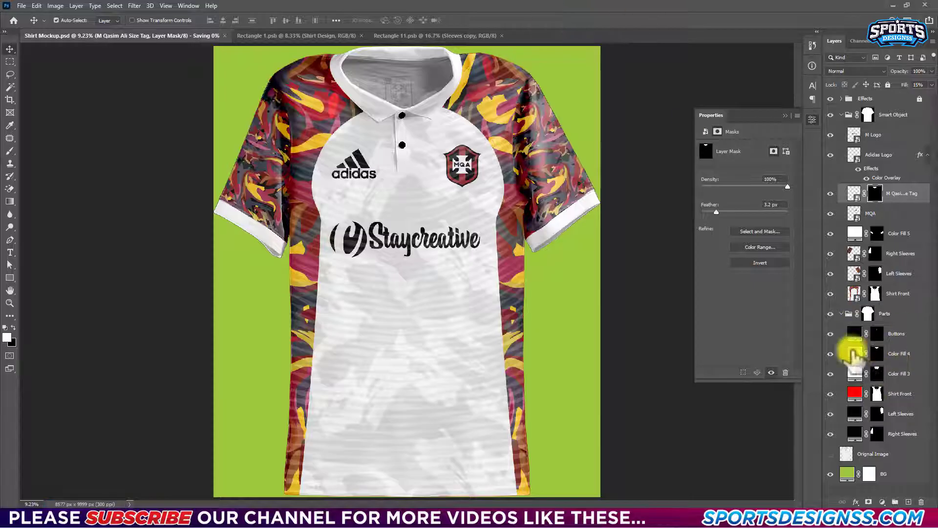
{"action": "double_click", "coordinate": [855, 354]}
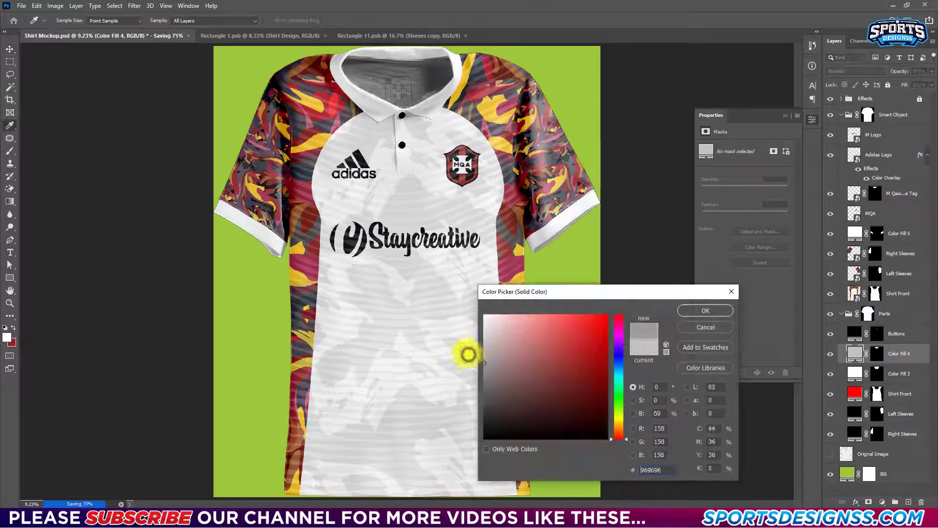
{"action": "key", "text": "Return"}
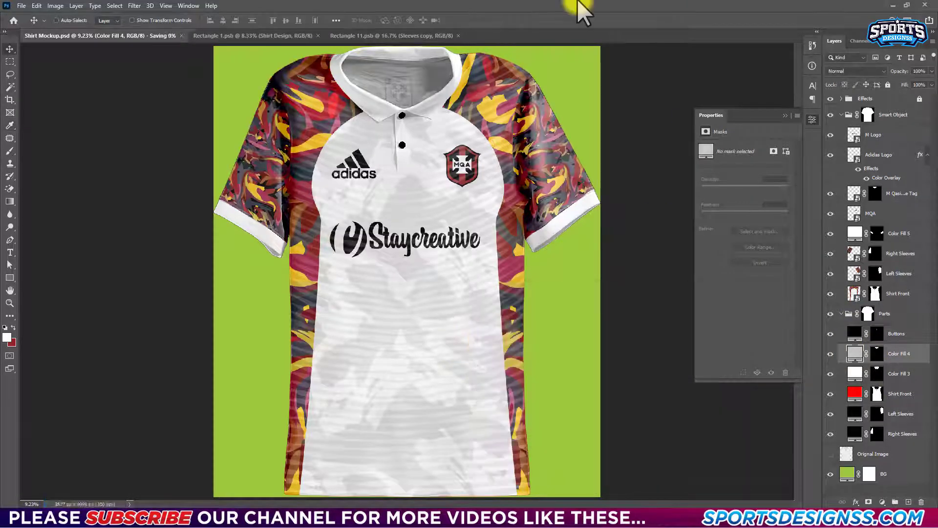